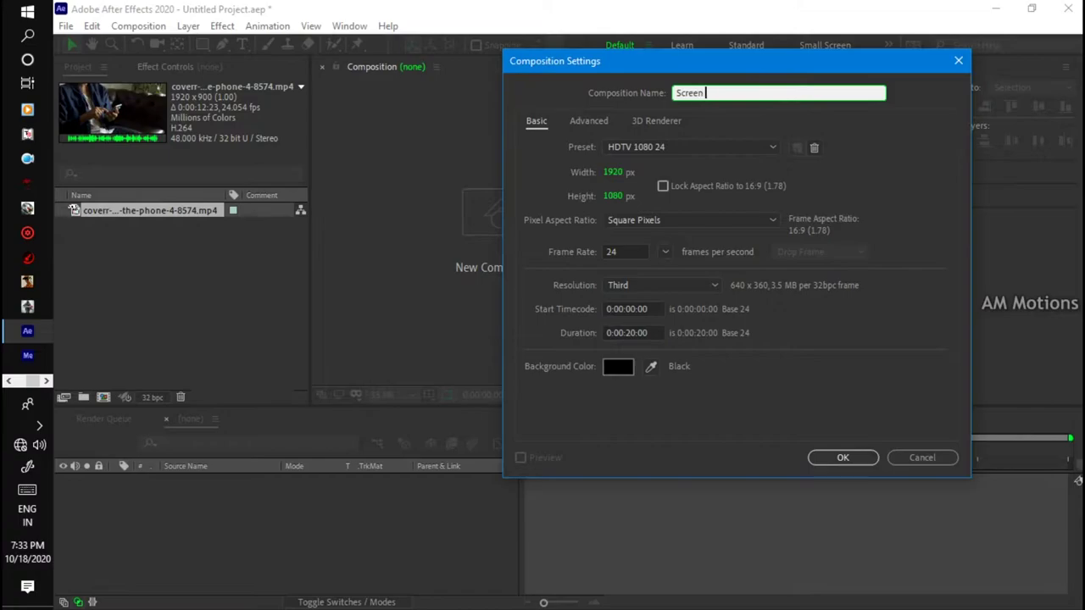
Create the 1920×1080, 24 fps, 20-second Screen Glitch comp and add the phone footage as its layer.
key(Return)
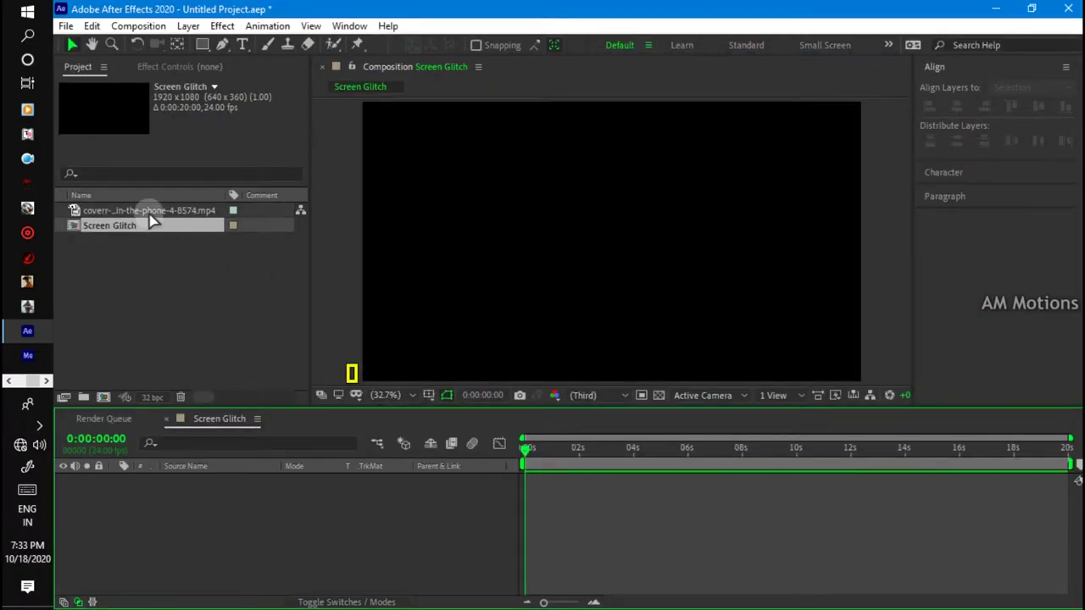
drag(145, 211, 227, 500)
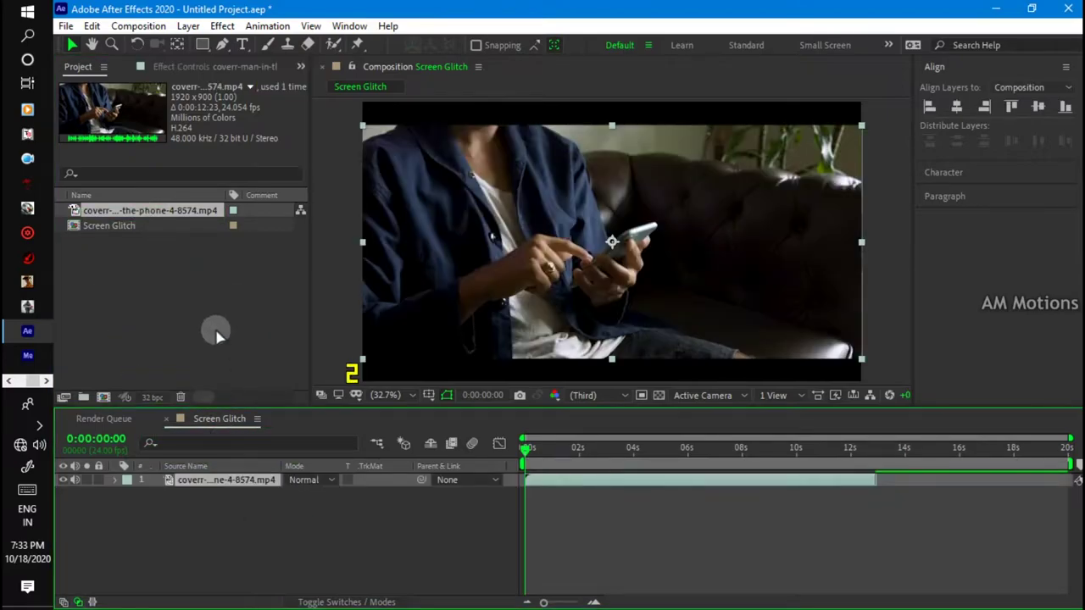
Pre-compose the footage layer as 'Video Footage' and turn off its visibility.
right_click(222, 488)
click(228, 449)
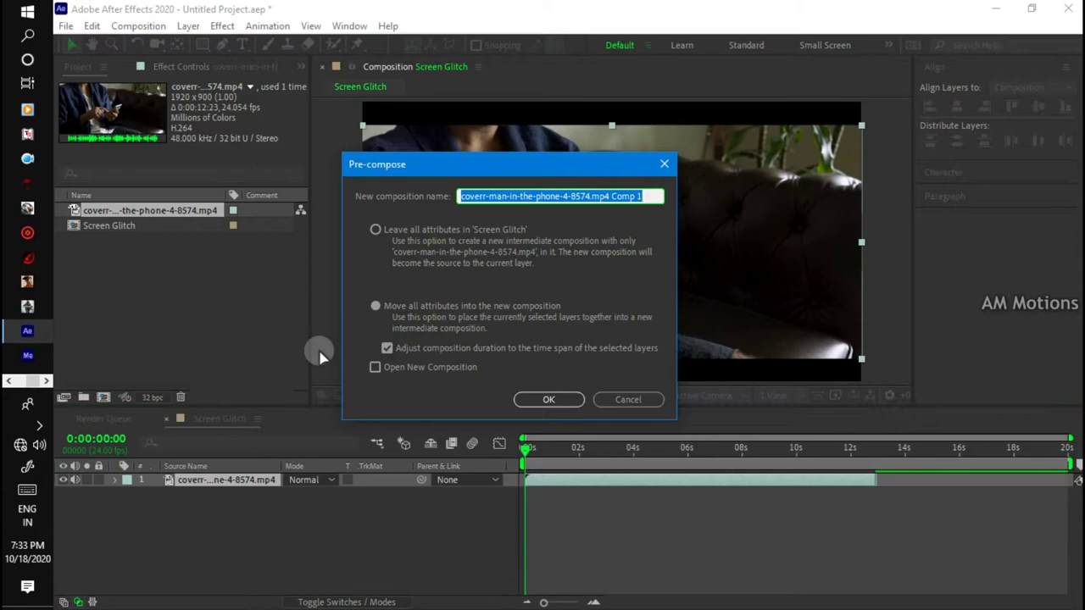
text(Video Footage)
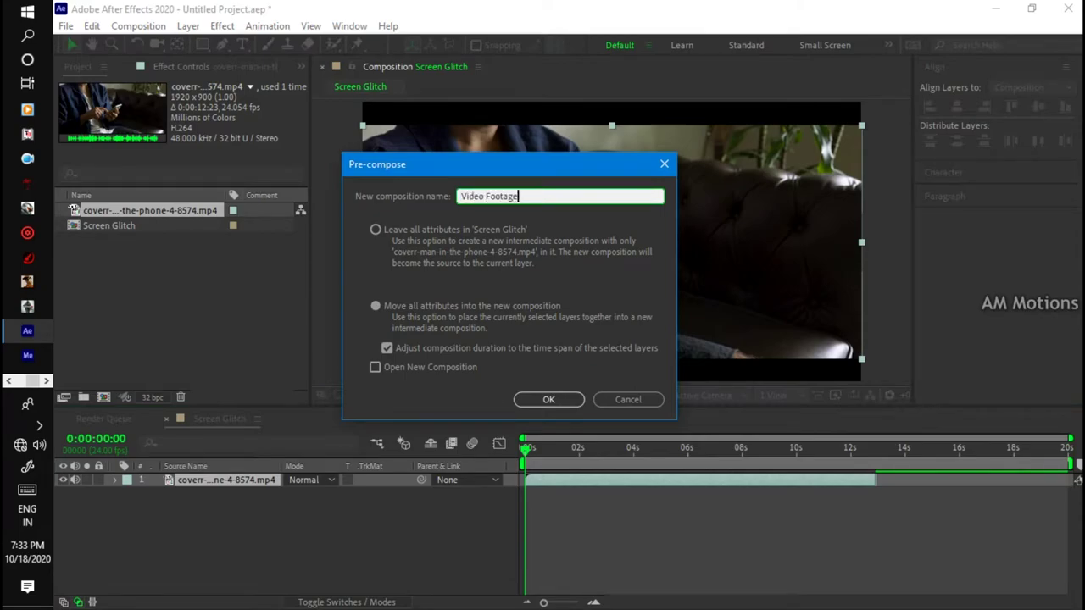
key(Return)
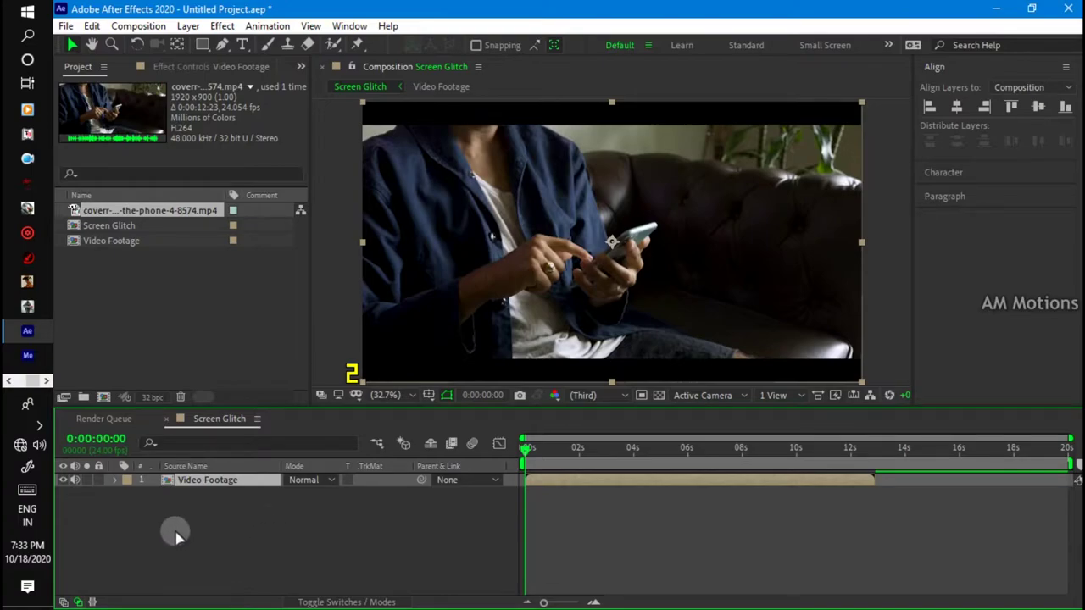
click(64, 480)
Add a new black full-frame solid named 'Fractal Noise' to the comp.
right_click(216, 528)
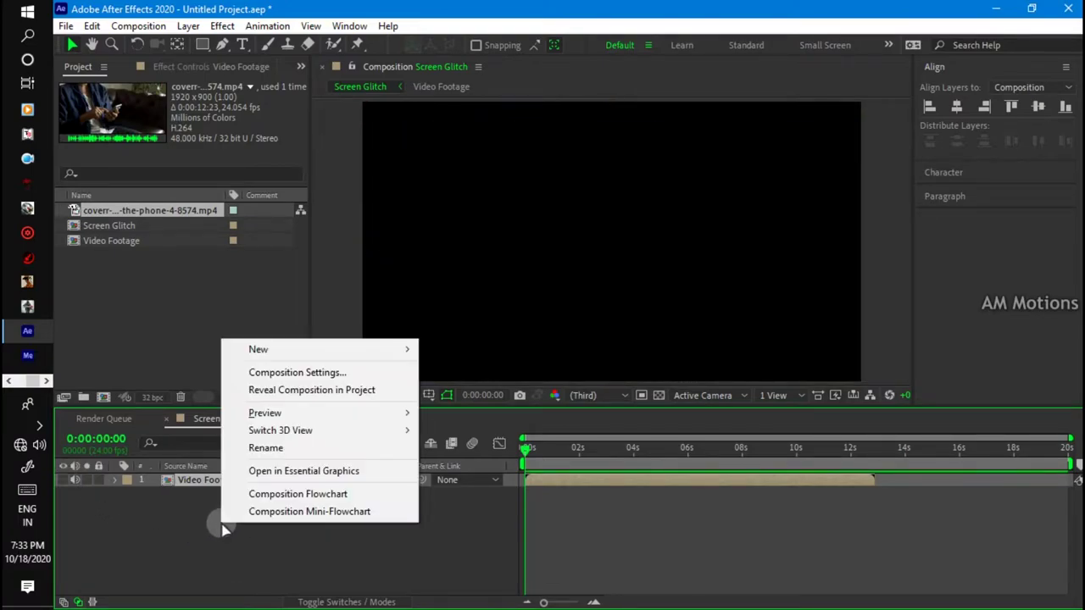
mouse_move(373, 350)
click(456, 389)
text(Fractal Nois)
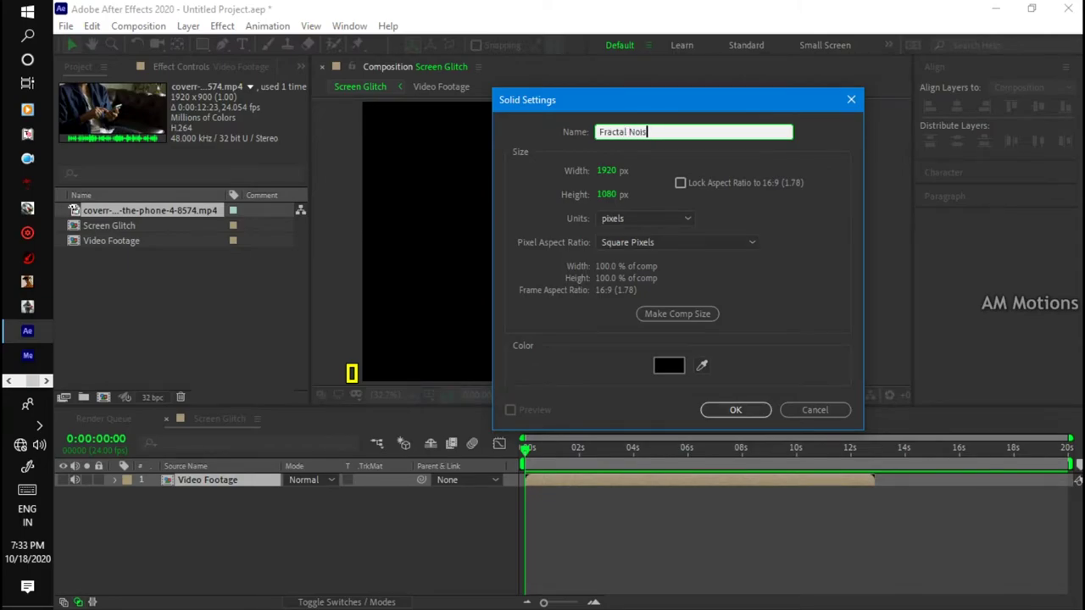
text(e)
key(Return)
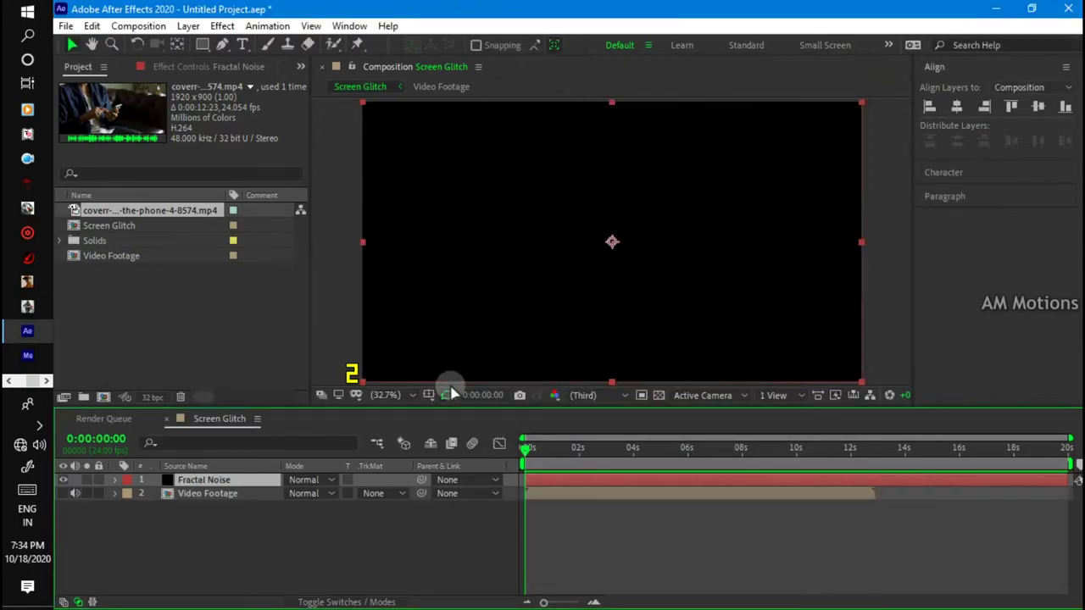
Apply Noise & Grain > Fractal Noise to the solid.
click(222, 26)
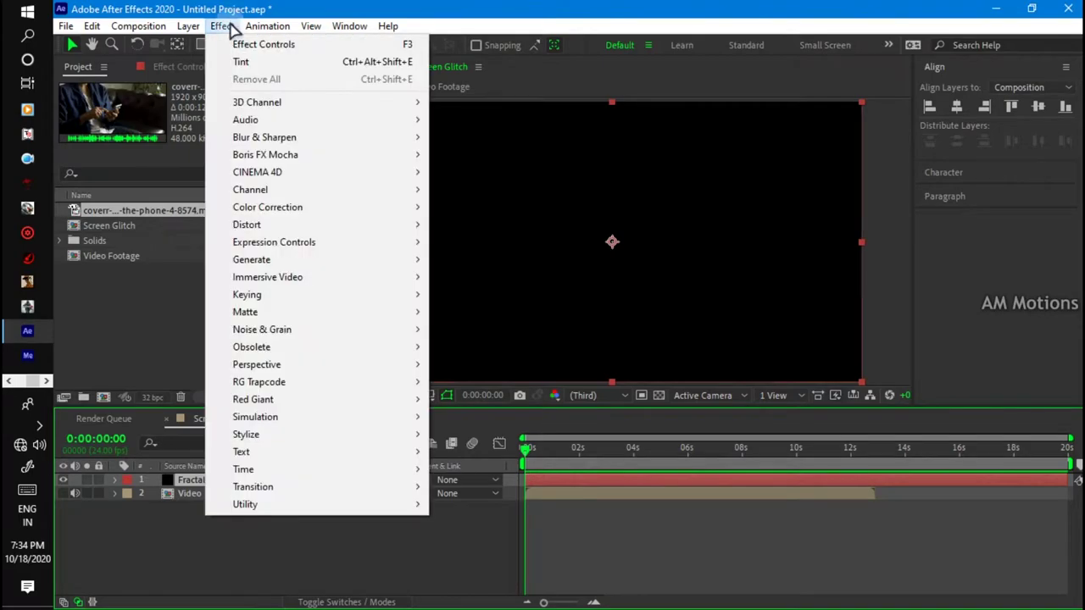
mouse_move(376, 334)
click(472, 365)
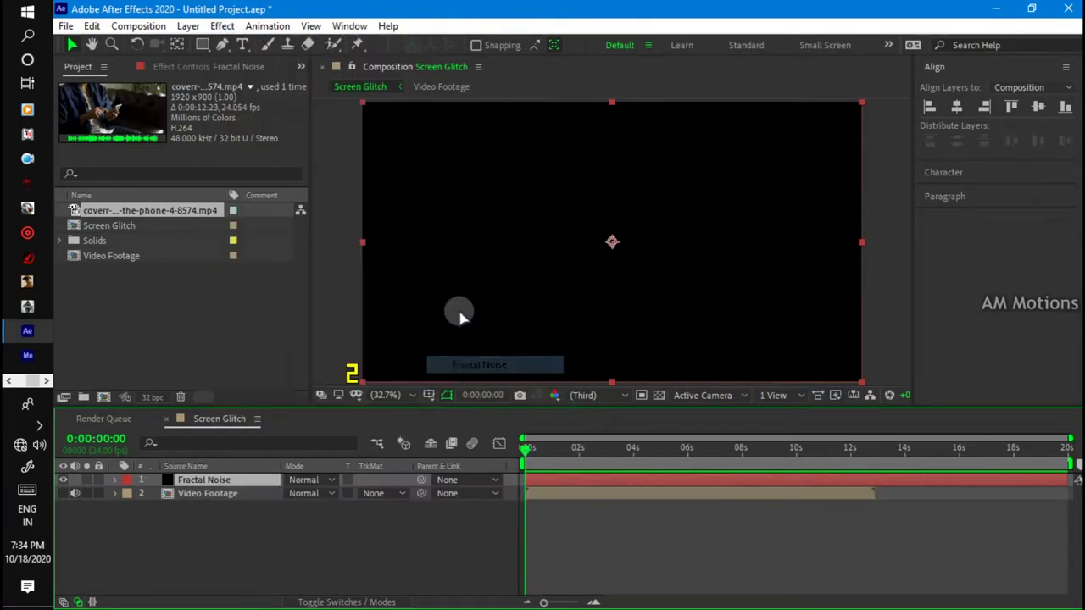
Set Fractal Noise to Max type, Block noise, contrast 390, brightness -25, complexity 3.
click(220, 116)
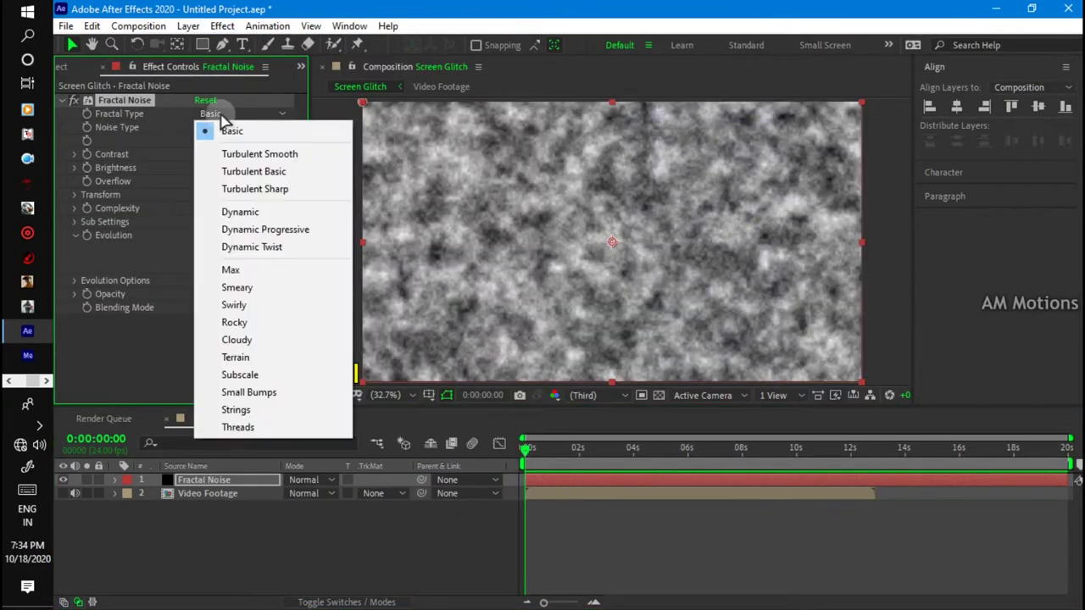
click(252, 269)
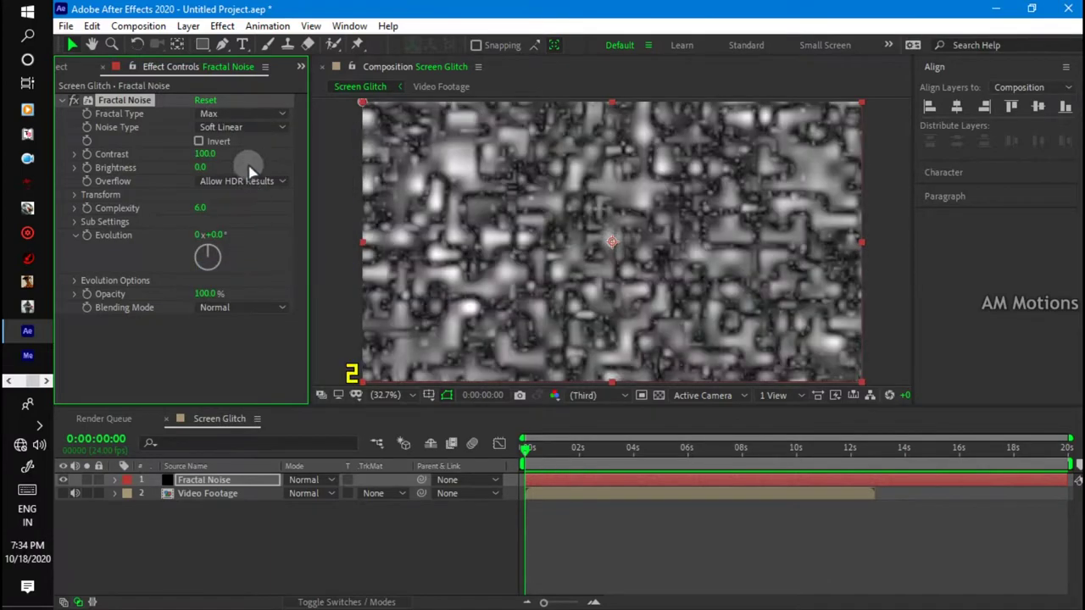
click(237, 131)
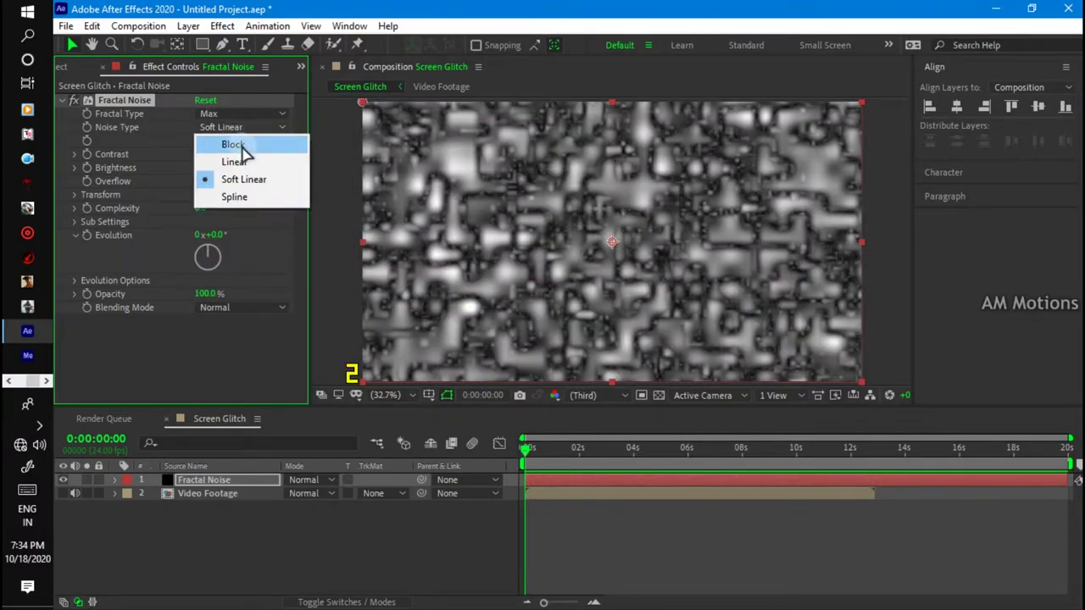
click(233, 146)
text(390)
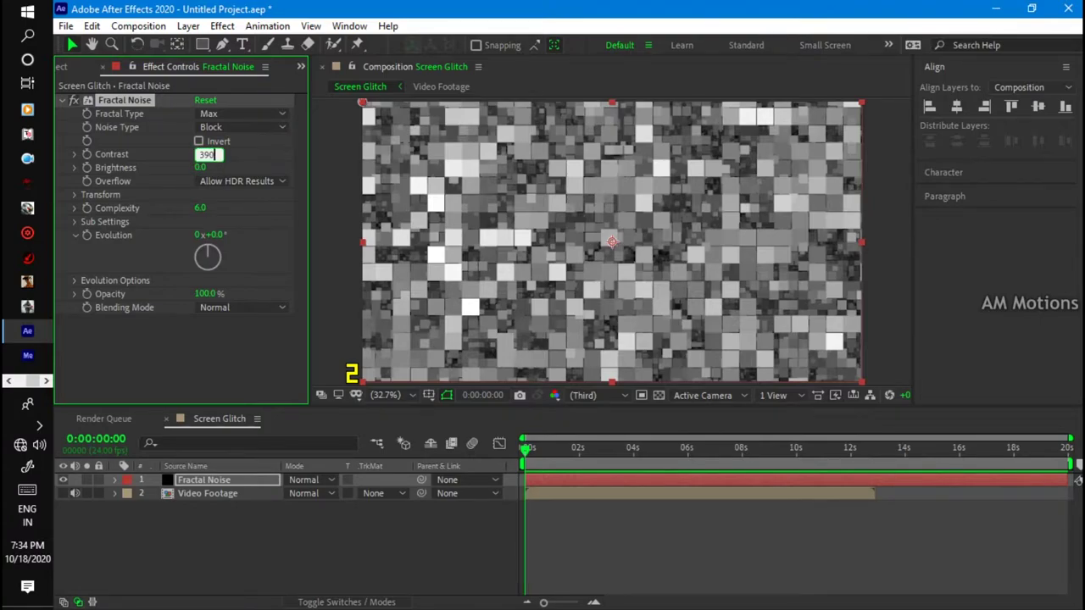
key(Return)
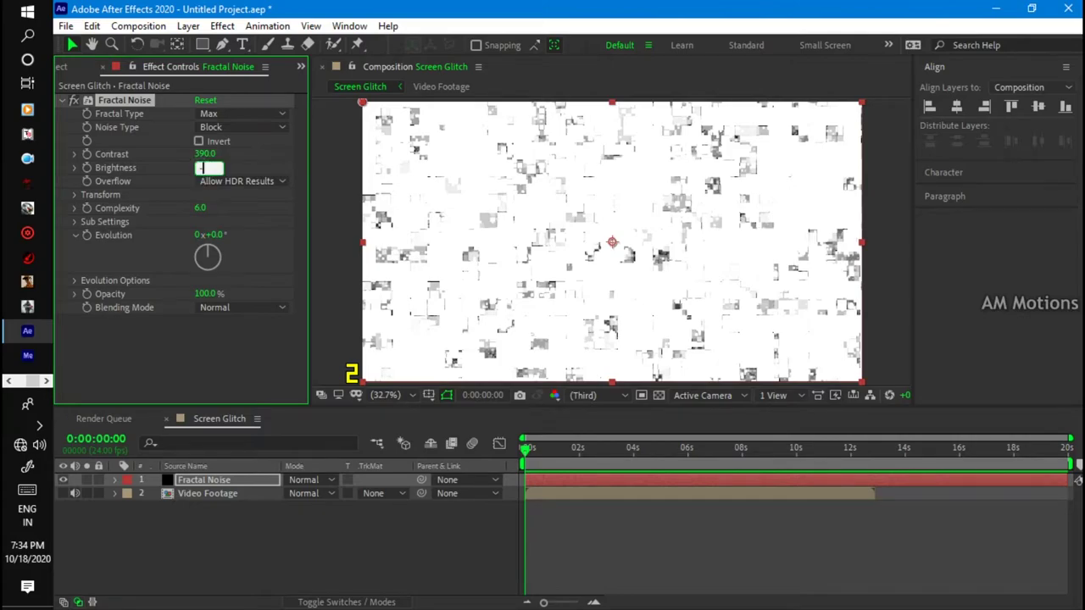
key(Return)
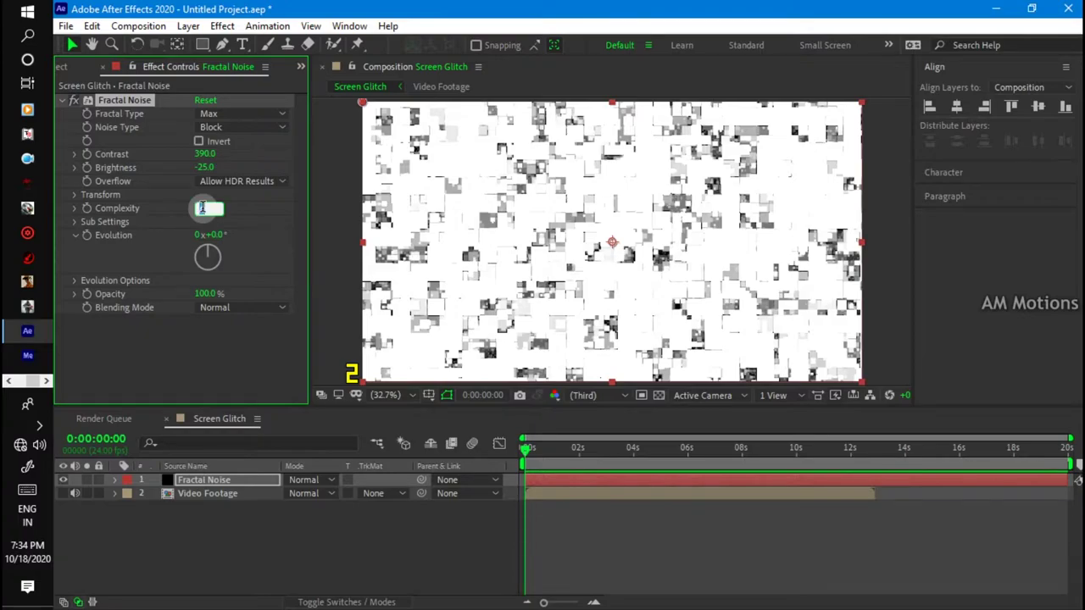
text(3)
click(203, 210)
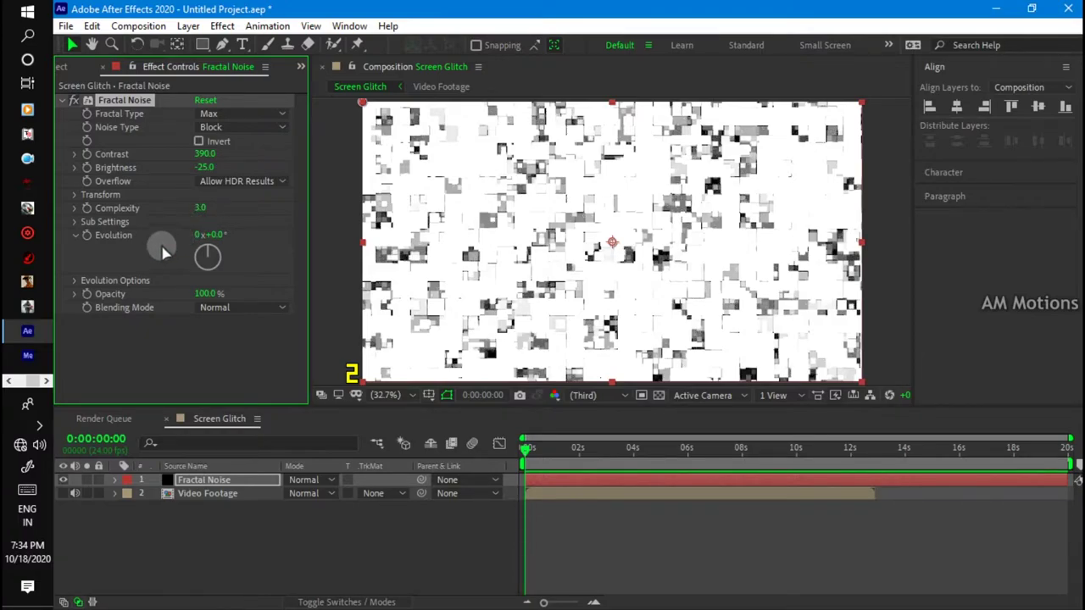
Turn off Uniform Scaling and set the noise scale to 1050 wide by 15 high.
click(76, 195)
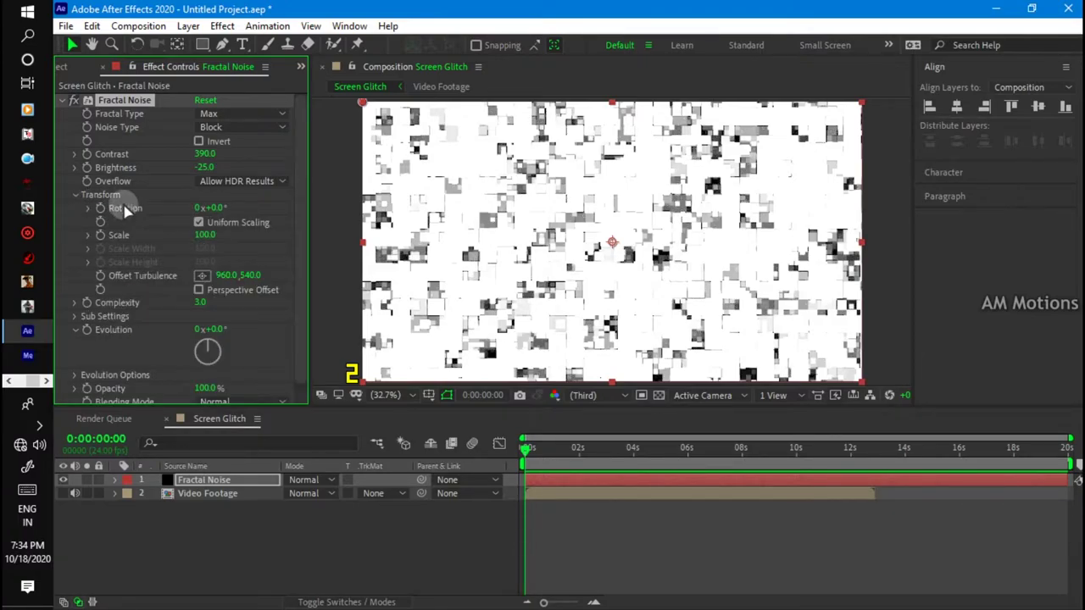
click(199, 223)
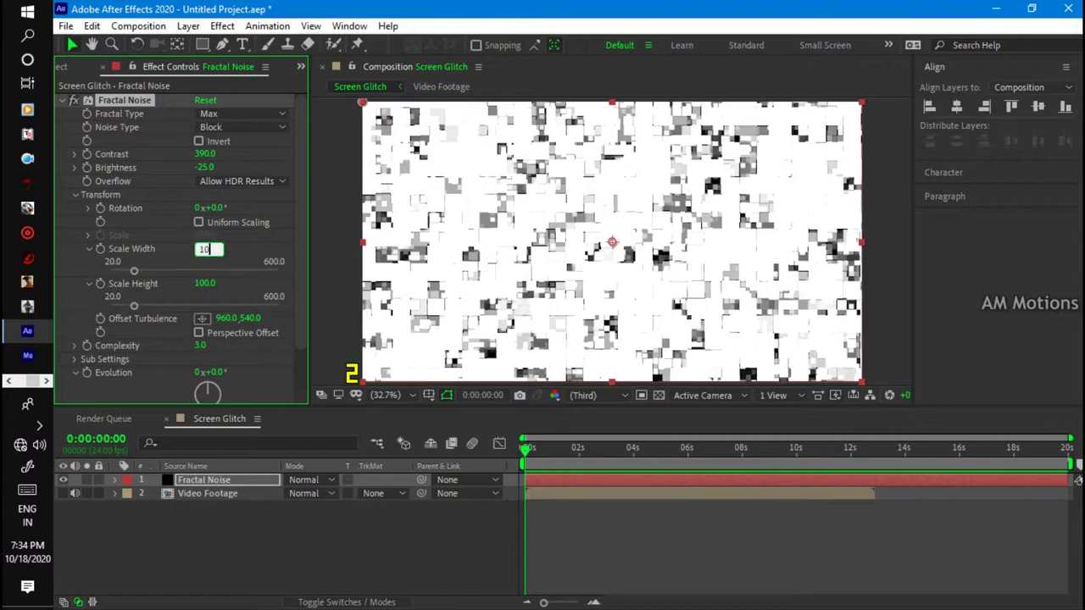
text(1000)
key(Return)
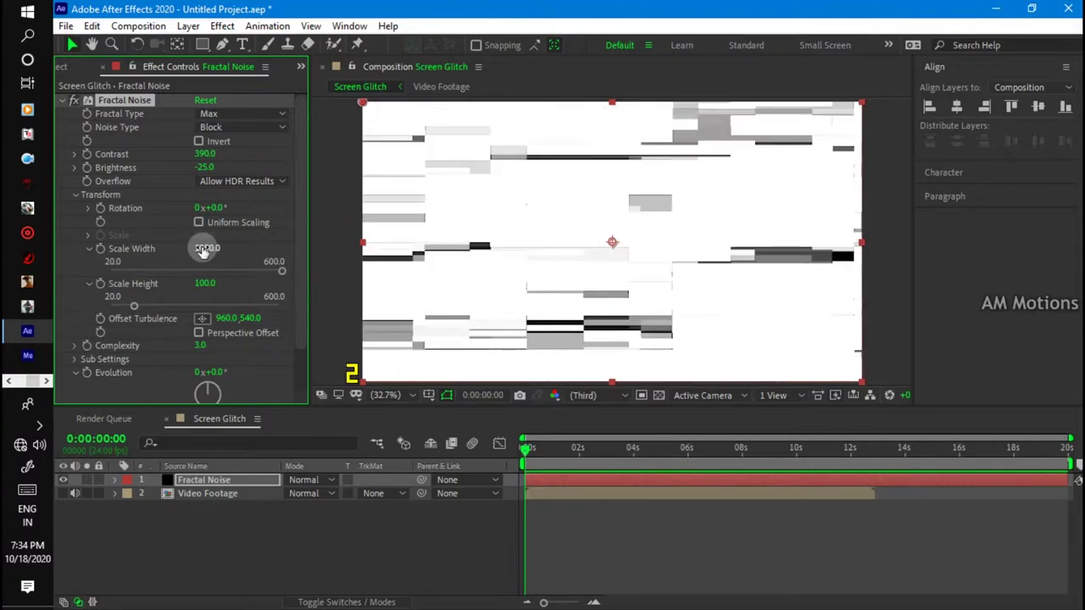
drag(203, 283, 148, 288)
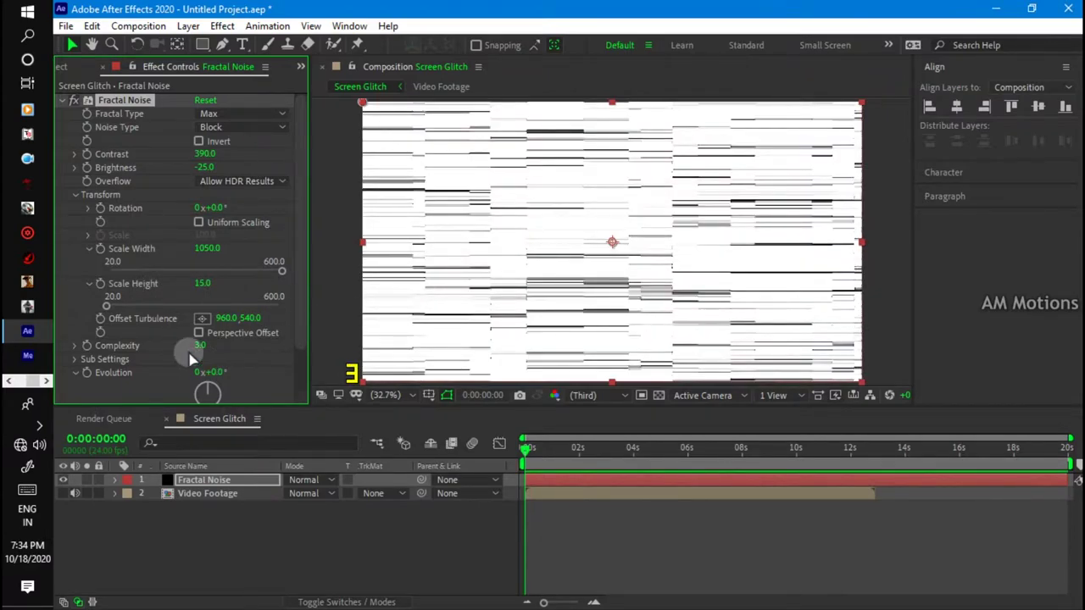
scroll(194, 353, down, 1)
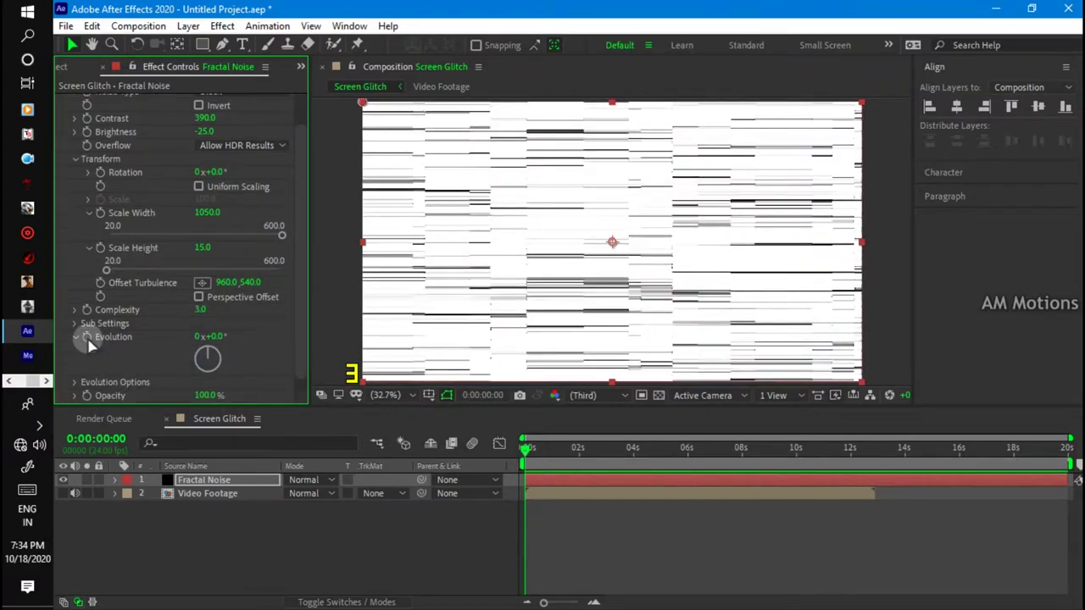
Drive Evolution with the expression time*1000, preview the animation, then collapse the layer.
alt+click(87, 337)
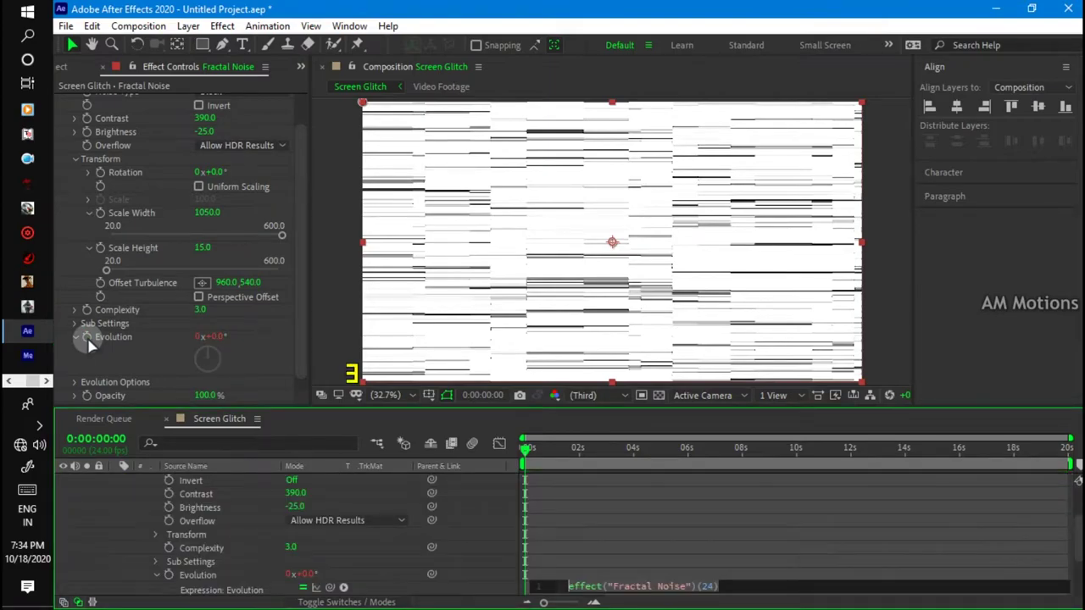
text(time)
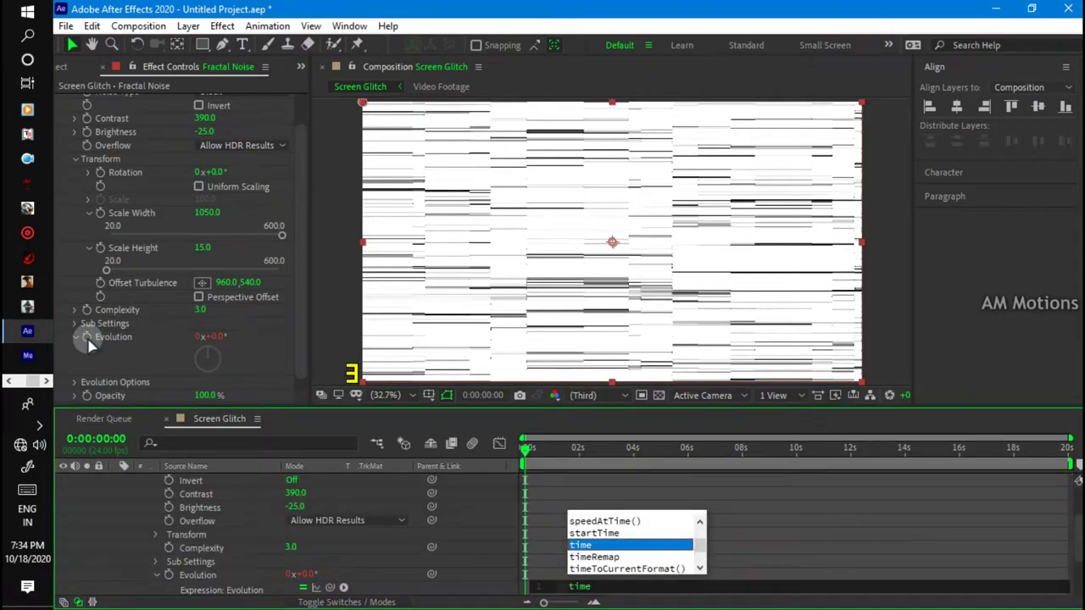
text(*)
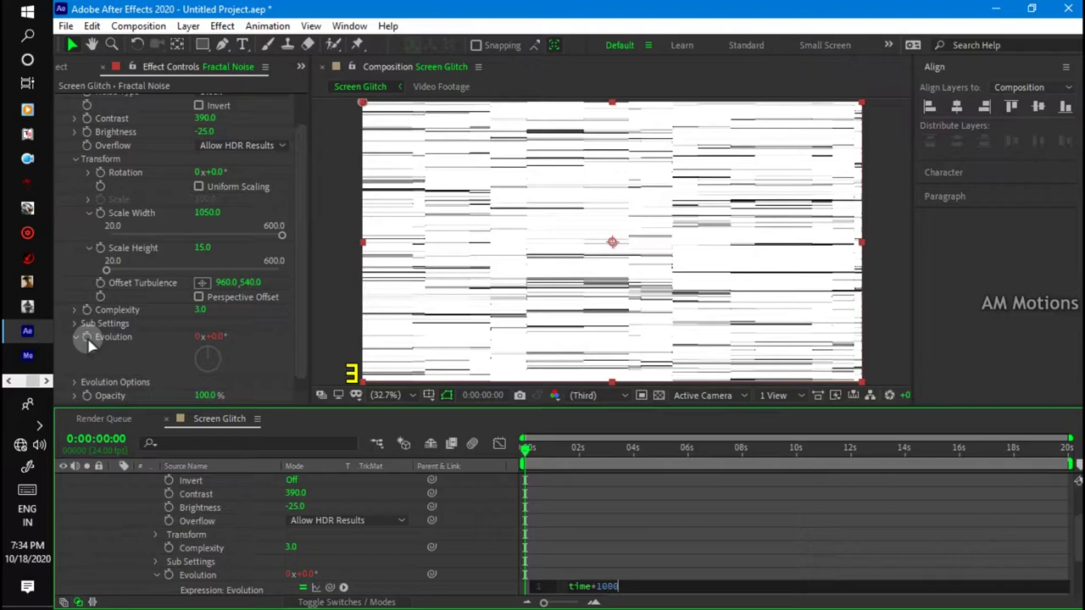
click(196, 521)
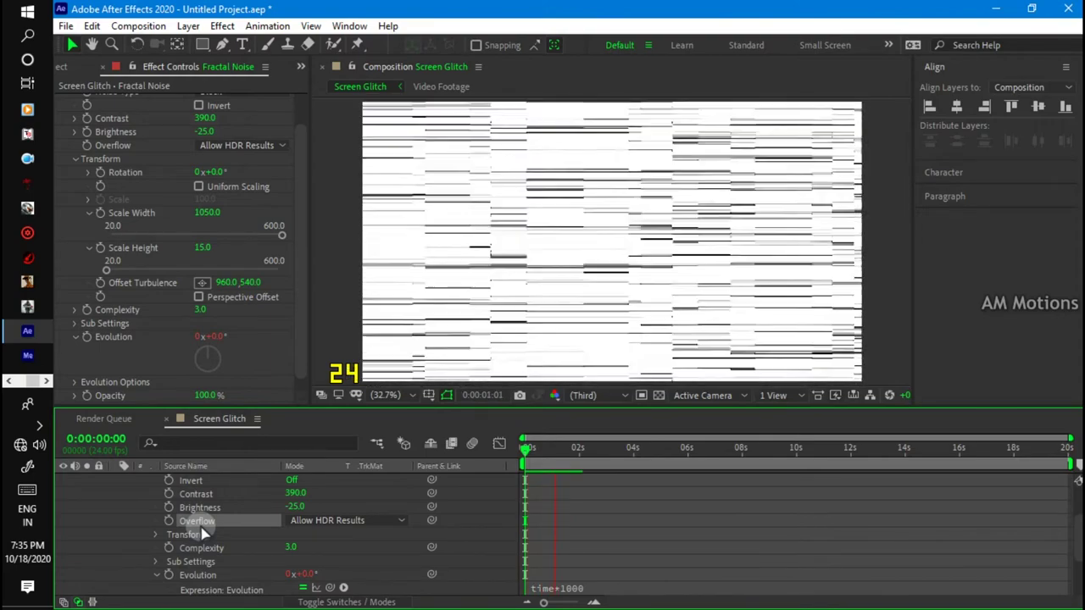
click(337, 324)
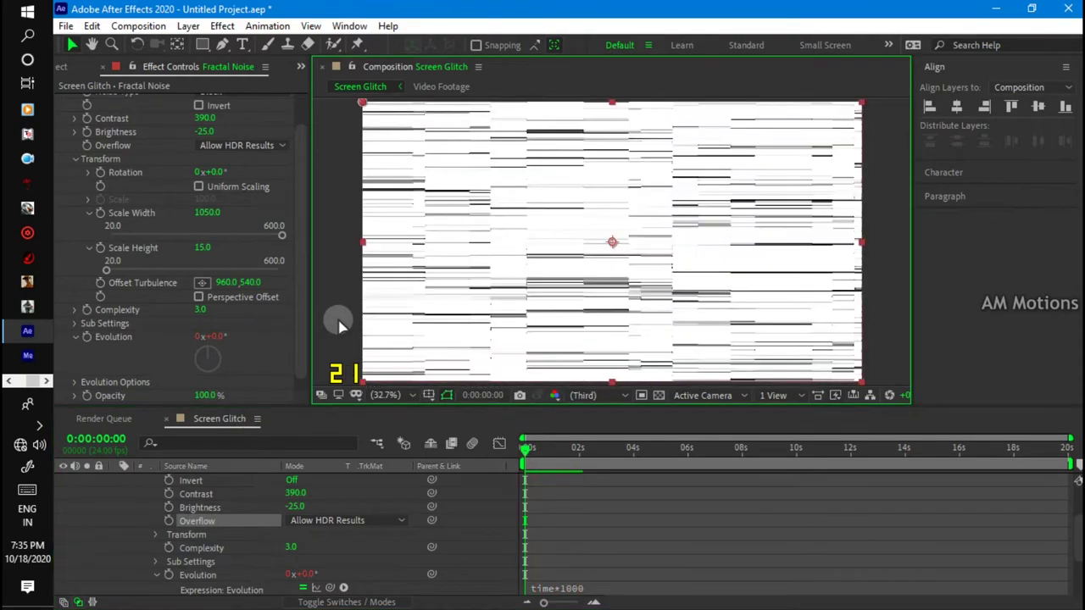
scroll(184, 504, up, 2)
scroll(105, 492, up, 1)
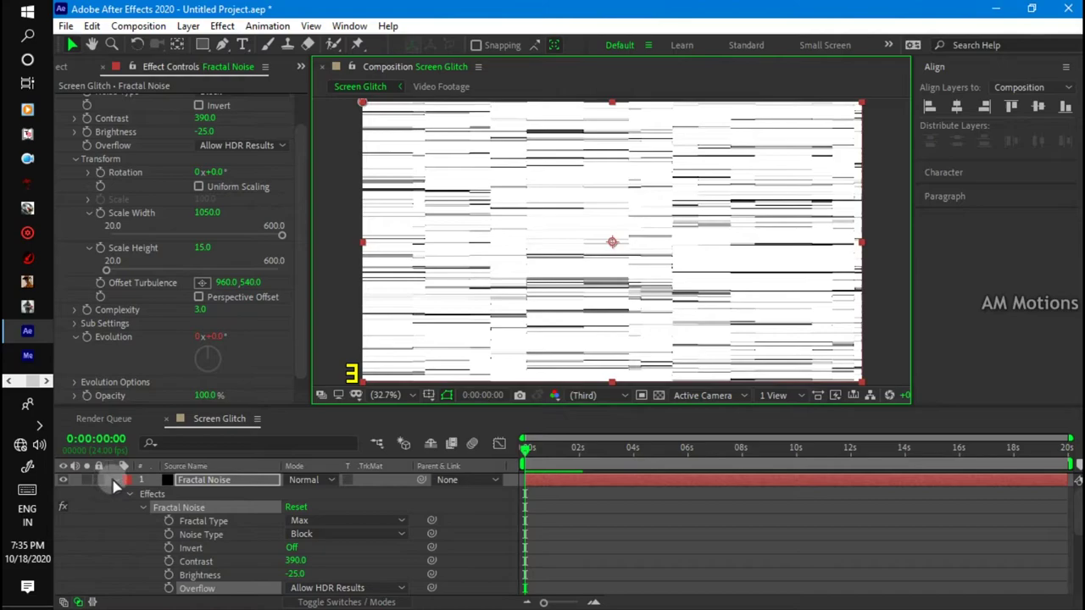
click(115, 482)
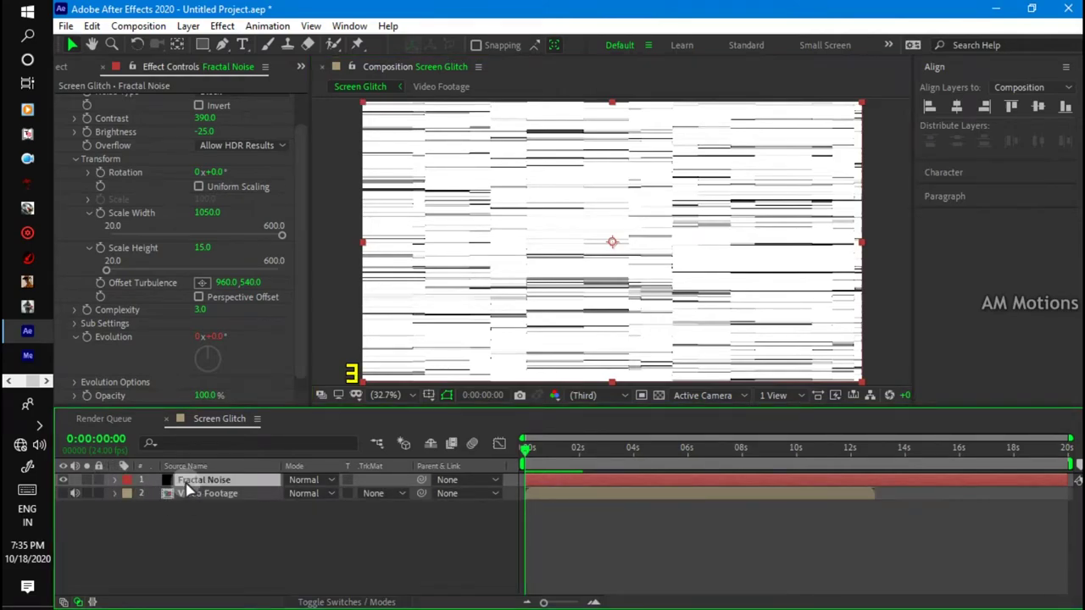
Pre-compose the Fractal Noise solid as 'Fractal Noise Comp 1' and hide that layer.
right_click(188, 490)
click(207, 397)
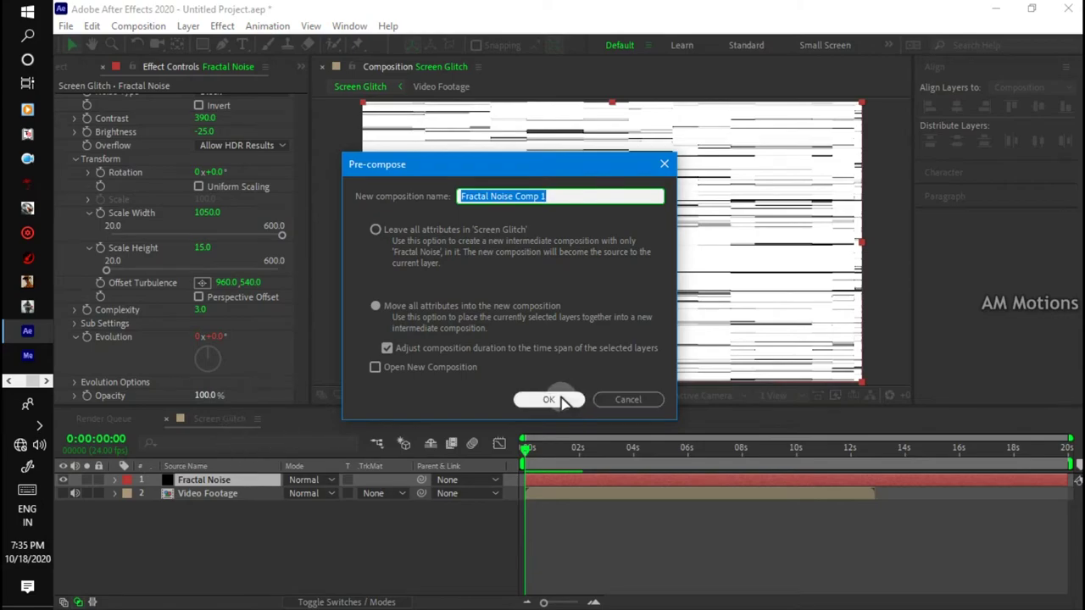
click(553, 398)
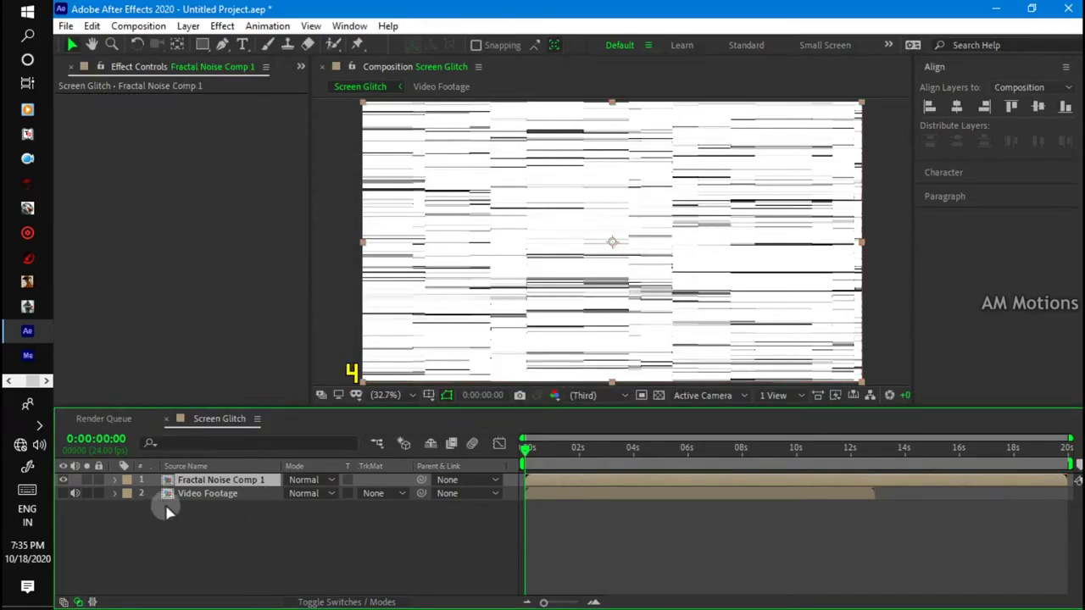
click(63, 480)
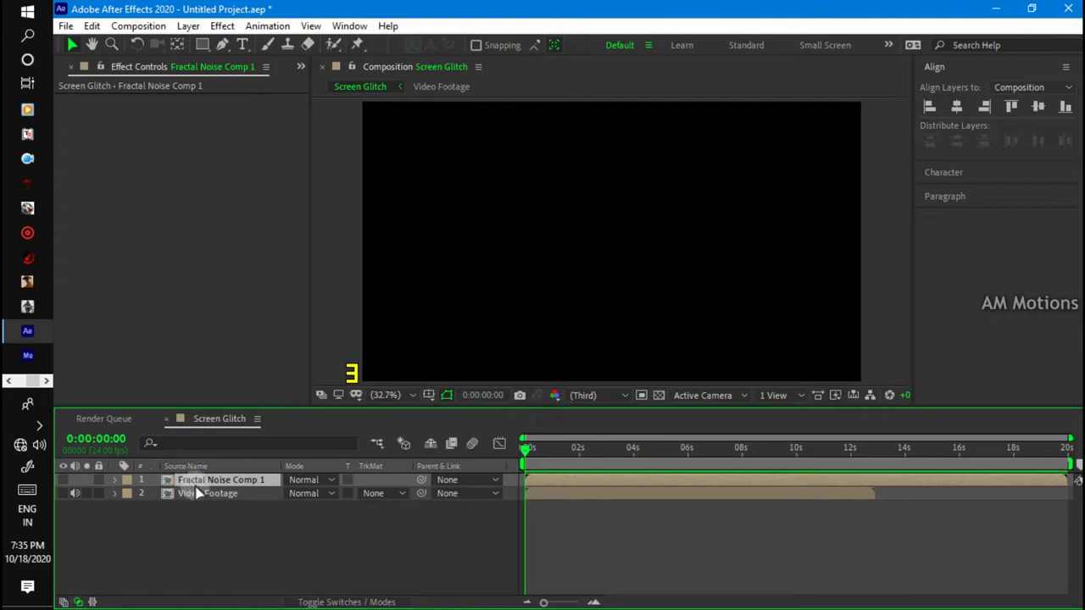
Add a new adjustment layer to the Screen Glitch comp.
right_click(210, 519)
mouse_move(278, 349)
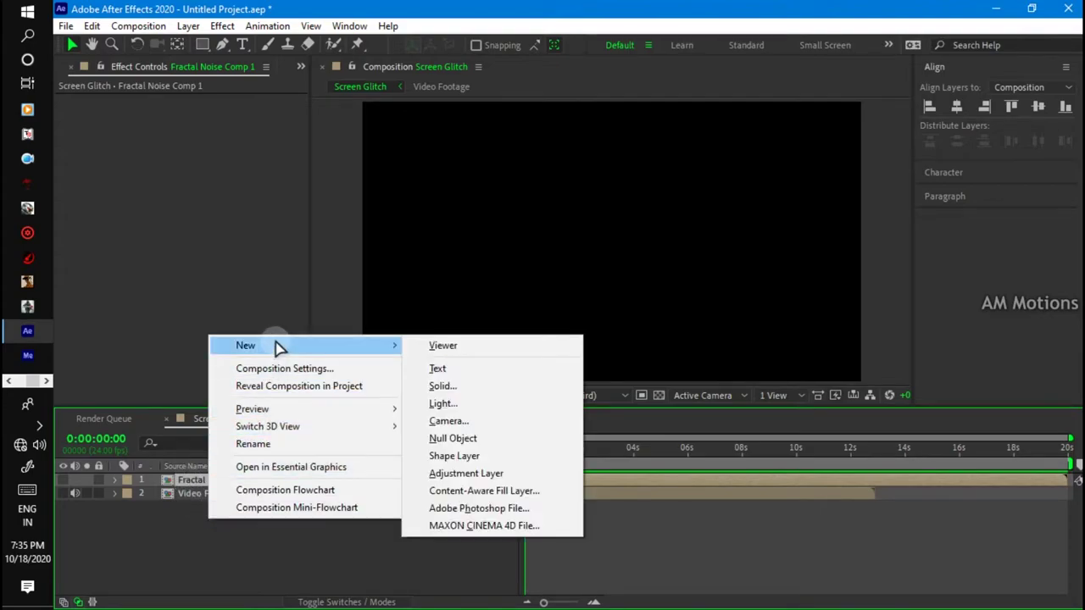
click(447, 474)
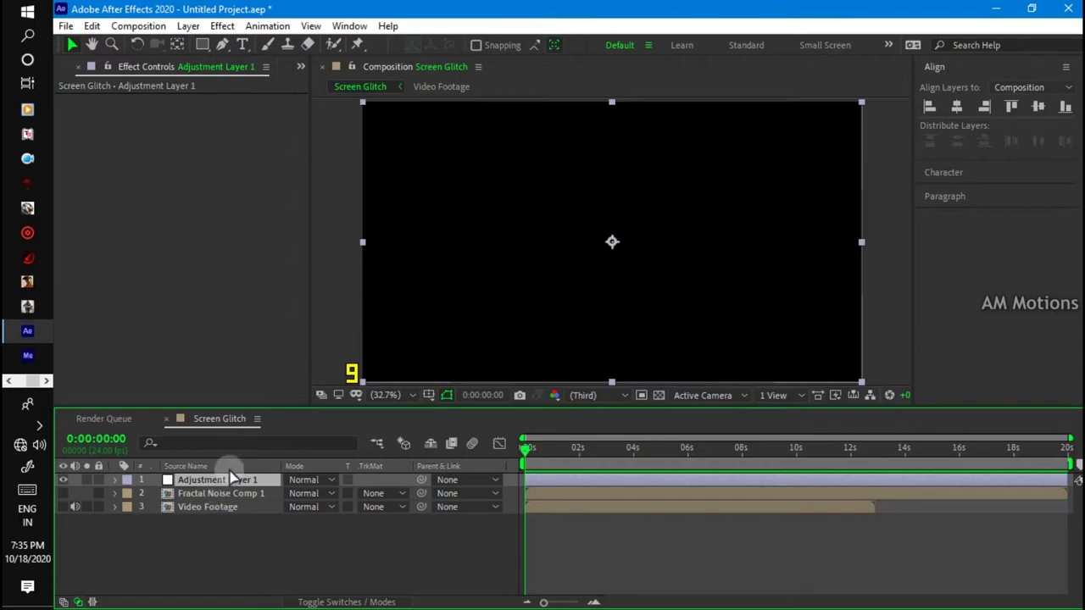
Apply Displacement Map with Fractal Noise Comp 1 as the map layer, and unhide Video Footage.
click(223, 26)
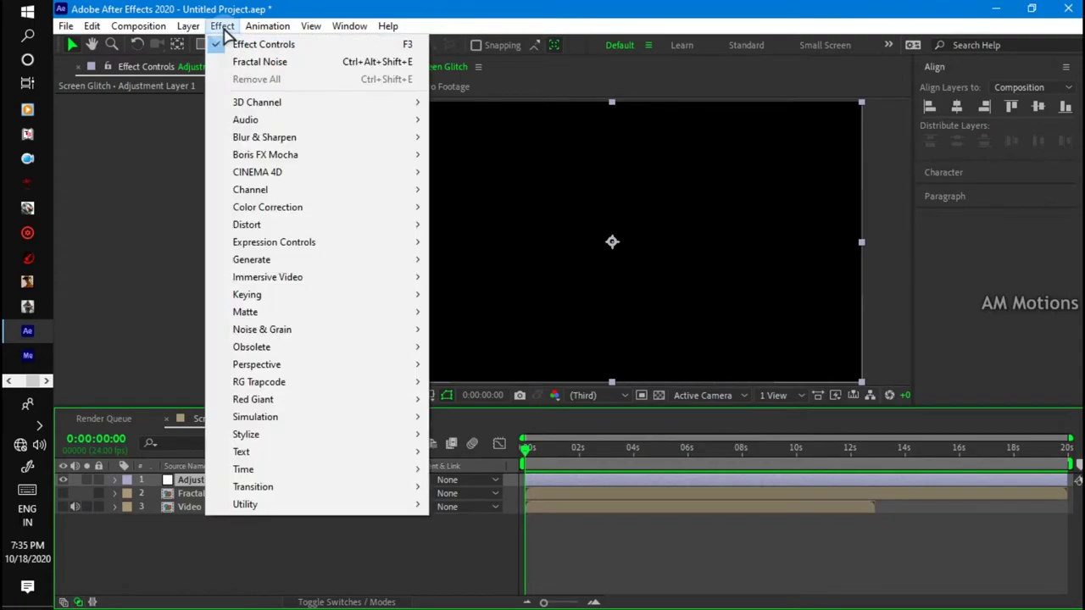
mouse_move(343, 227)
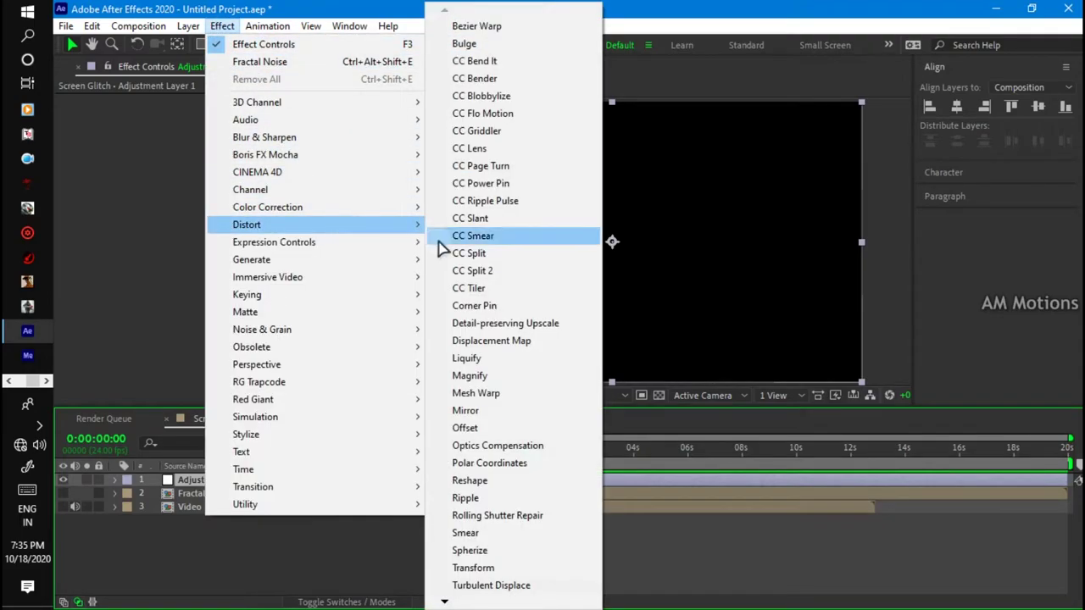
click(518, 343)
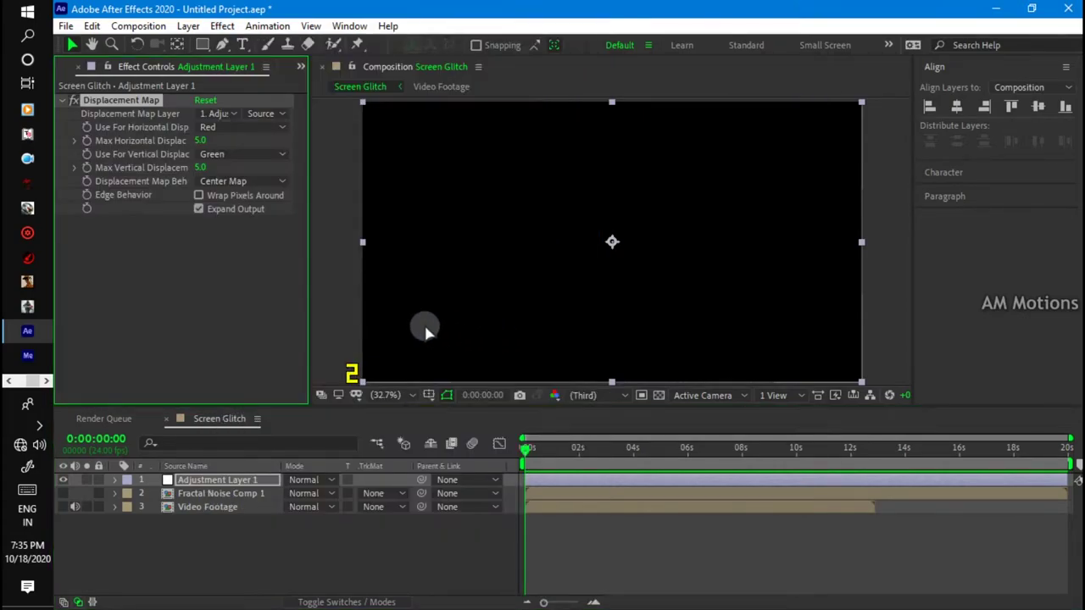
click(222, 116)
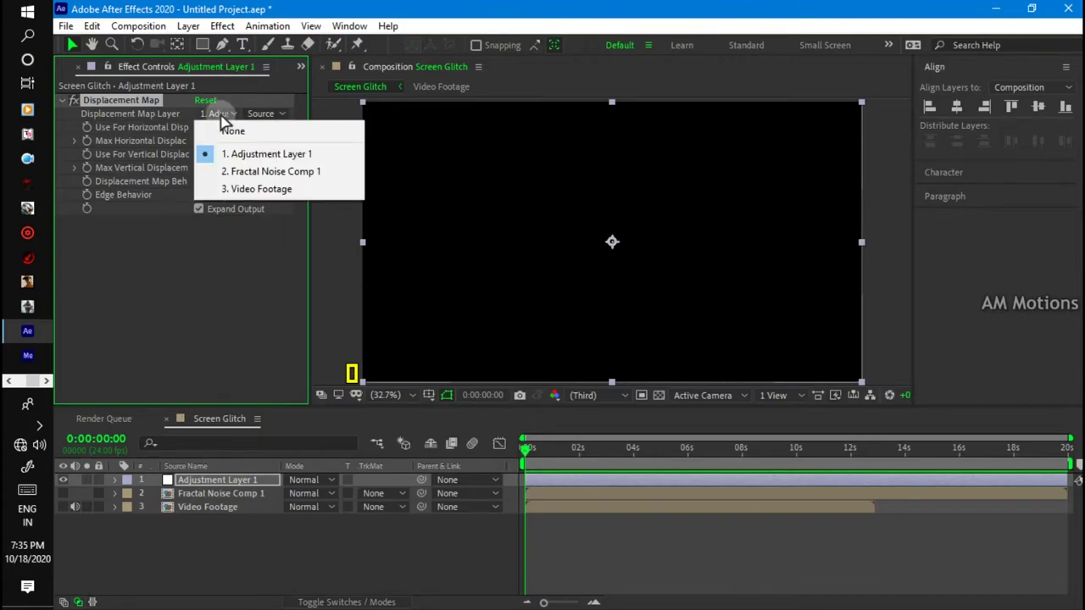
click(246, 172)
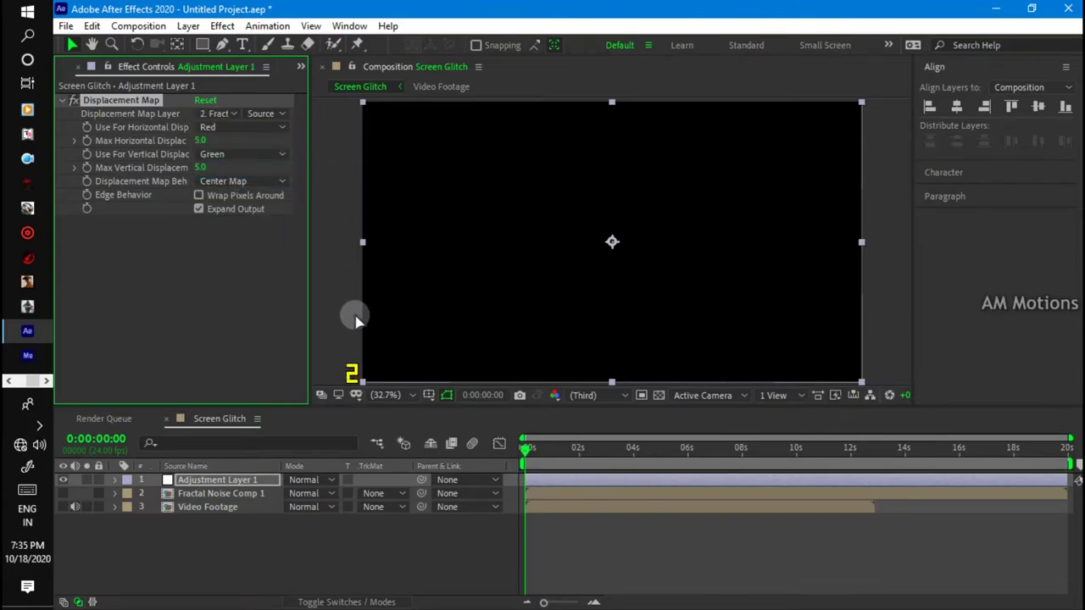
click(62, 507)
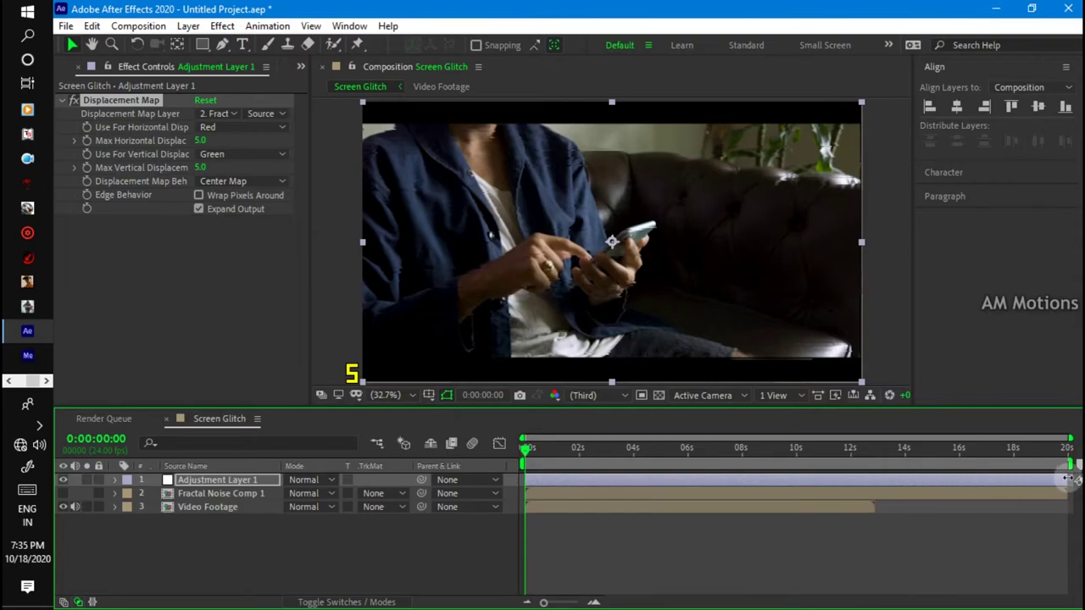
Trim the adjustment layer's out-point to a few frames near the start and zoom the timeline in.
drag(1067, 480, 527, 481)
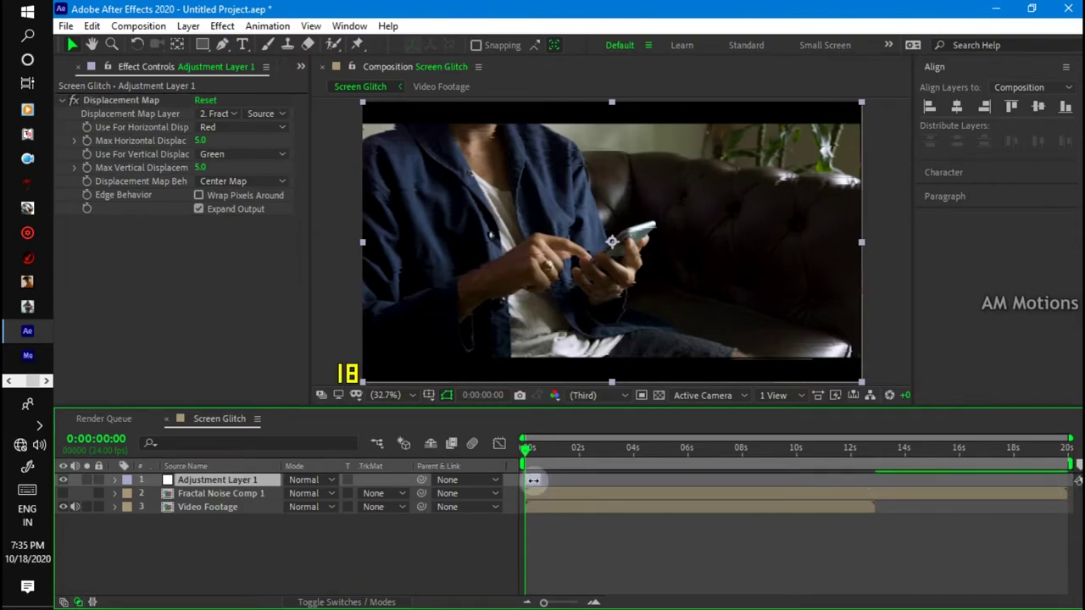
drag(544, 602, 569, 603)
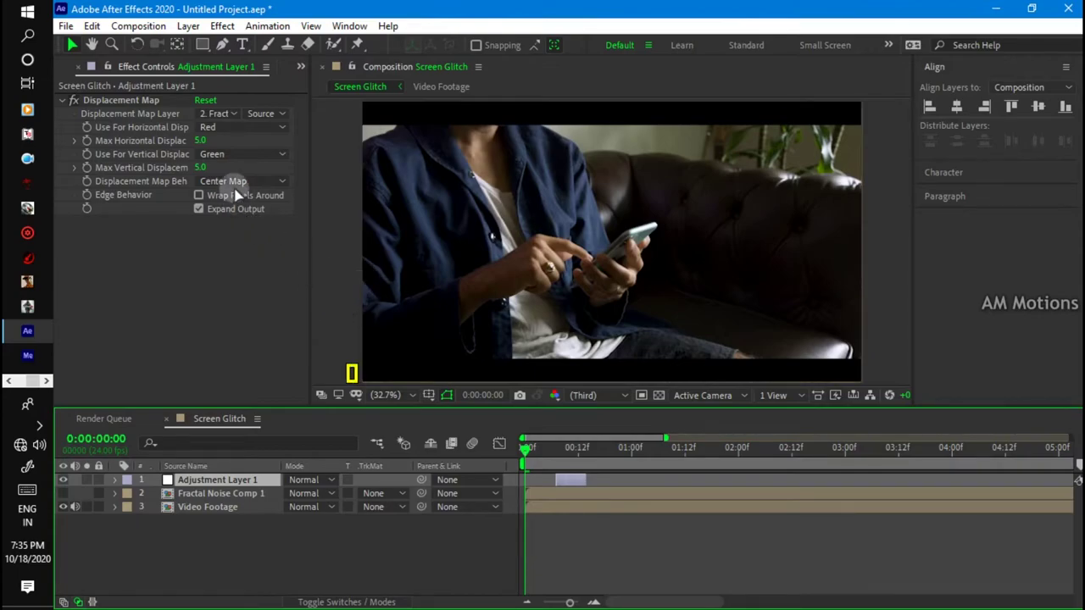
Set Max Horizontal Displacement to 20 and Max Vertical Displacement to 51, checking at frame 9.
click(201, 141)
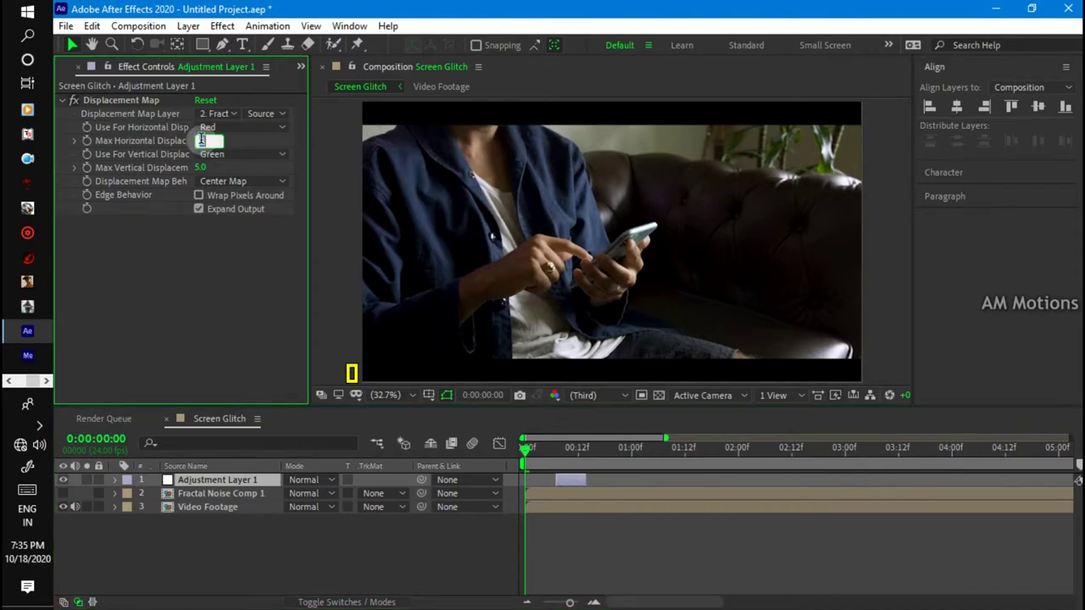
text(20)
key(Return)
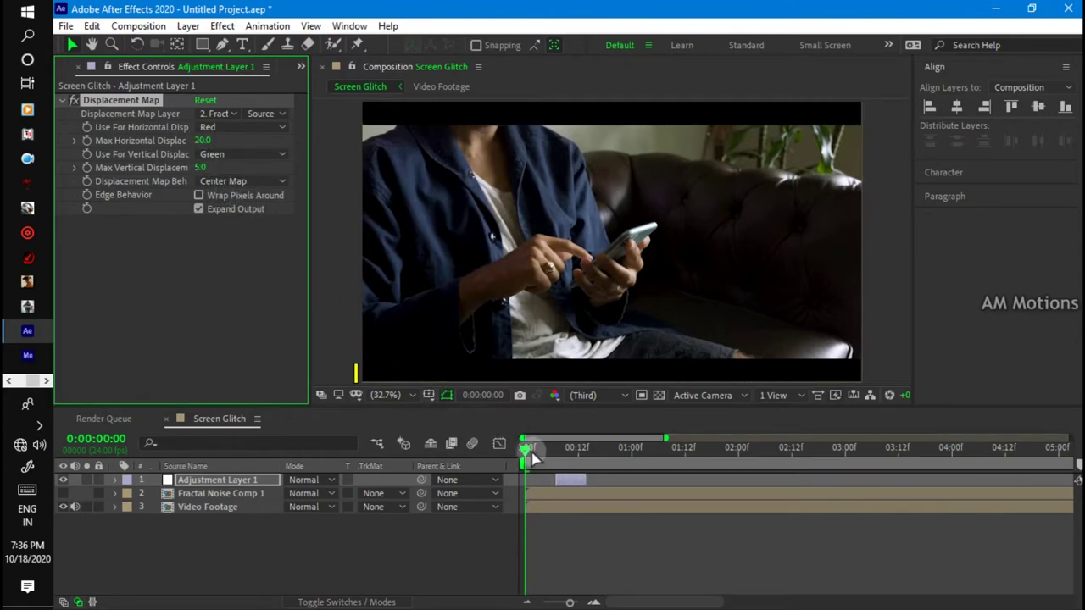
drag(526, 456, 566, 458)
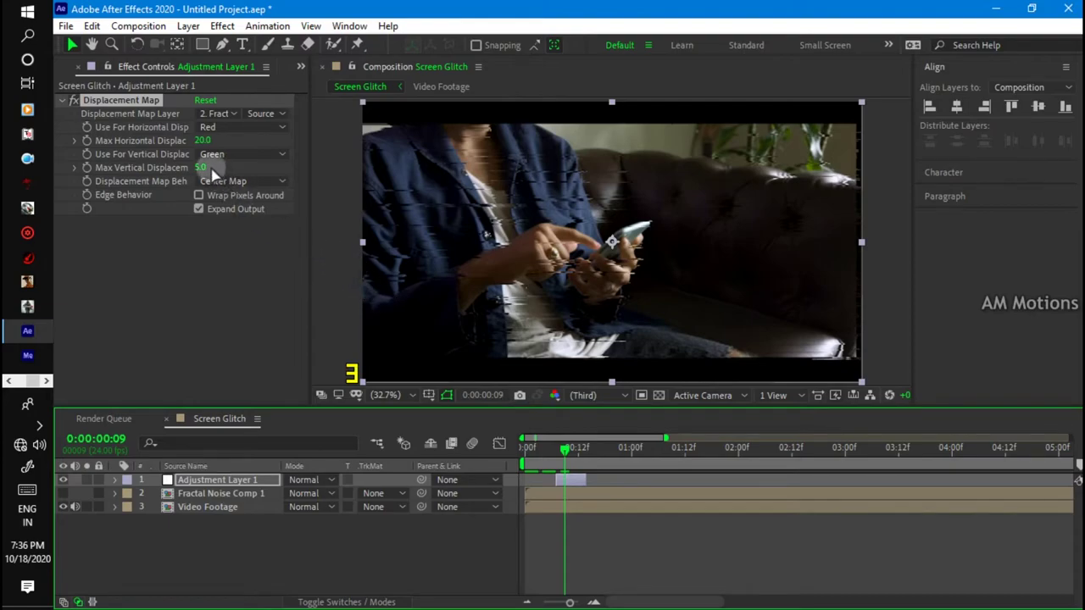
drag(204, 169, 265, 170)
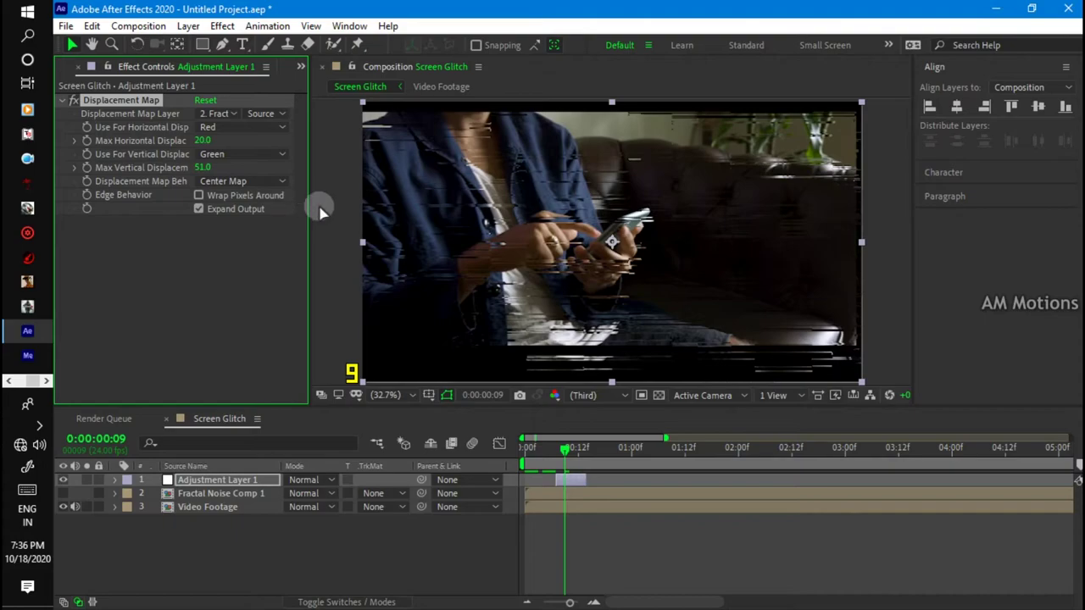
Apply Color Correction > Tint to Adjustment Layer 1 for a black-and-white look.
click(227, 486)
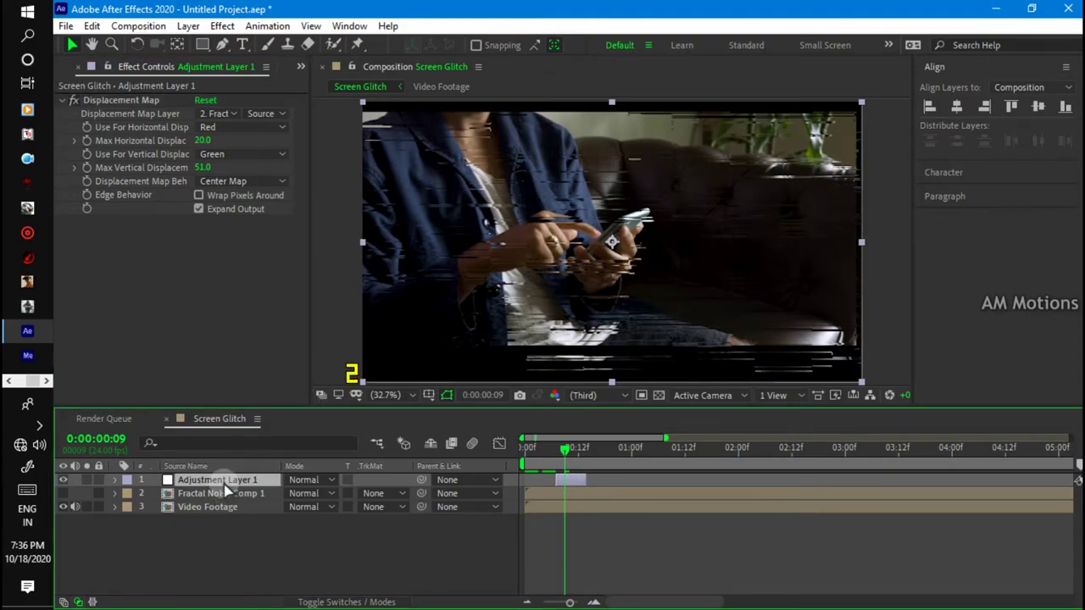
click(222, 26)
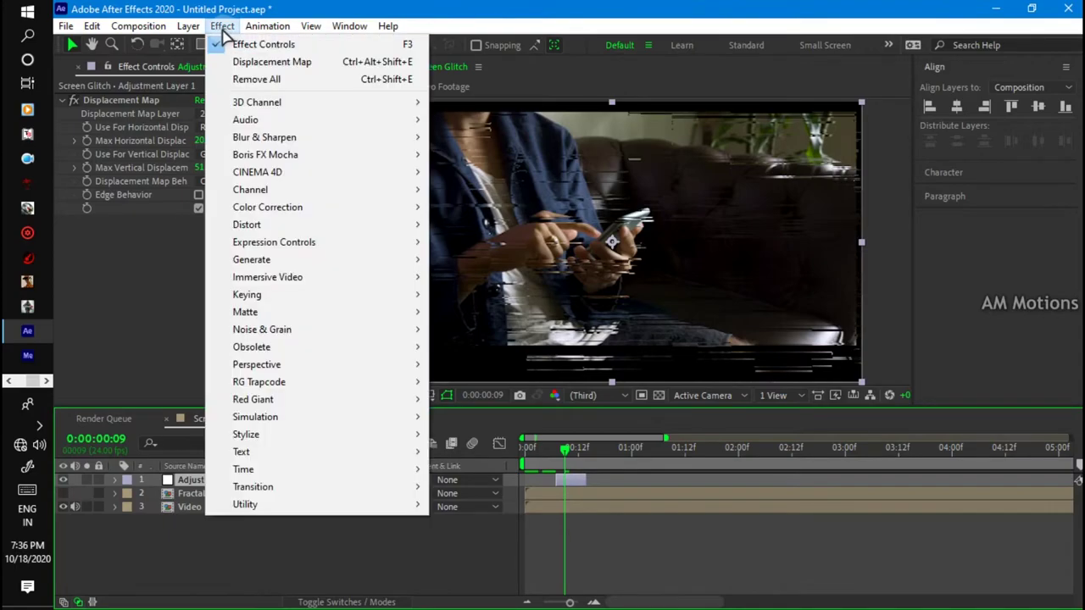
mouse_move(357, 263)
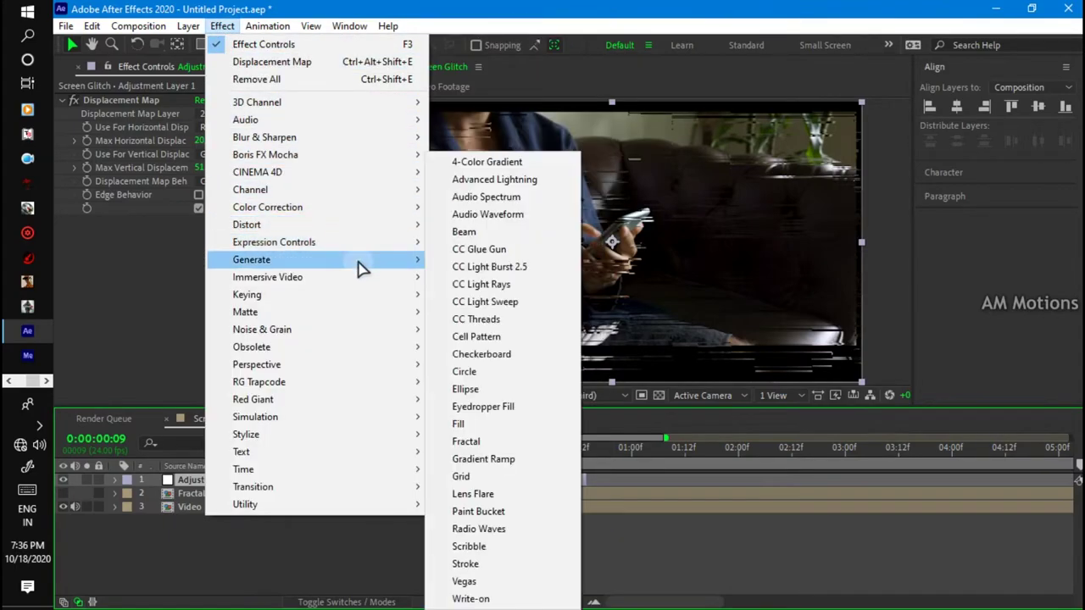
mouse_move(370, 404)
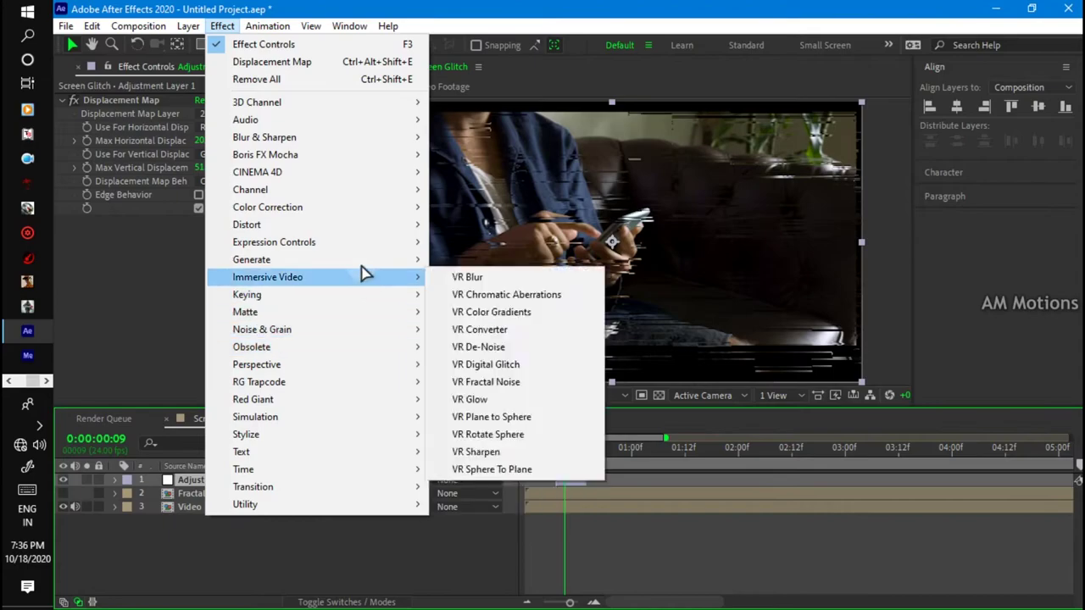
mouse_move(359, 193)
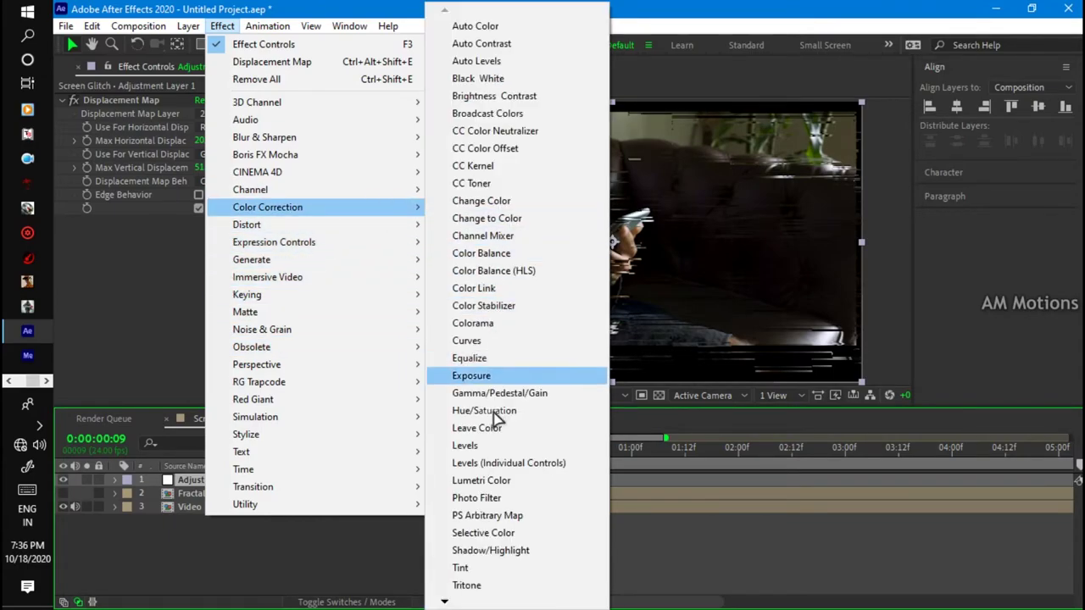
click(492, 574)
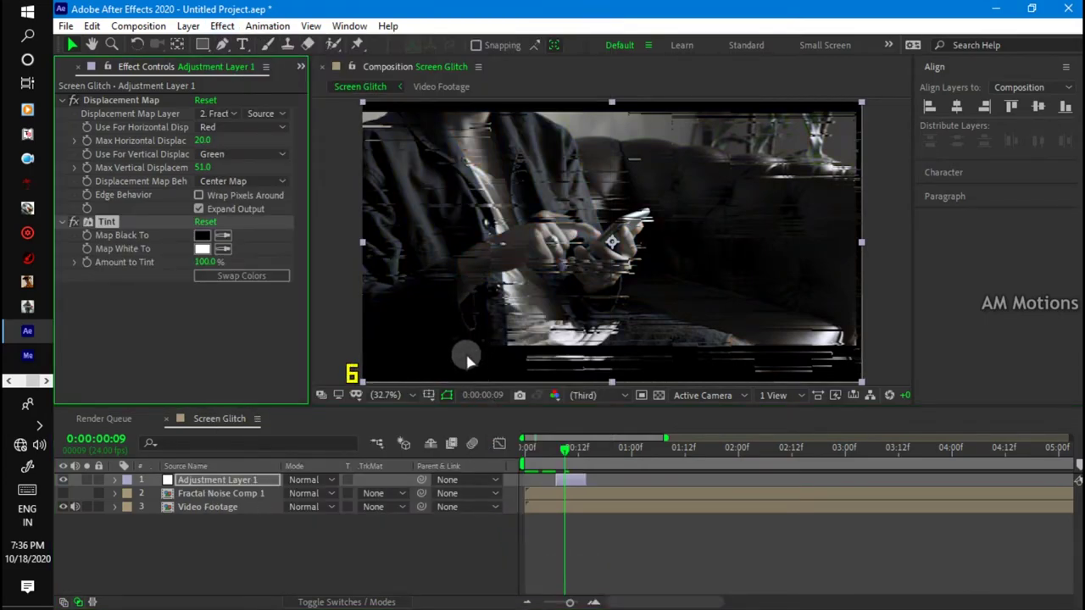
Change the Tint's Map White To colour to red.
click(204, 249)
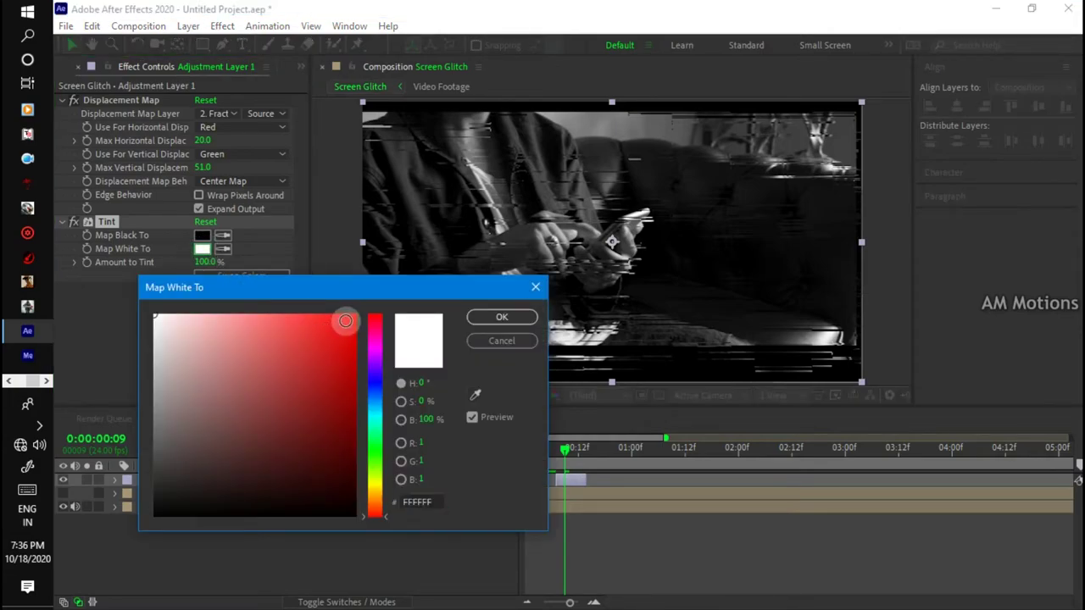
click(345, 320)
click(502, 318)
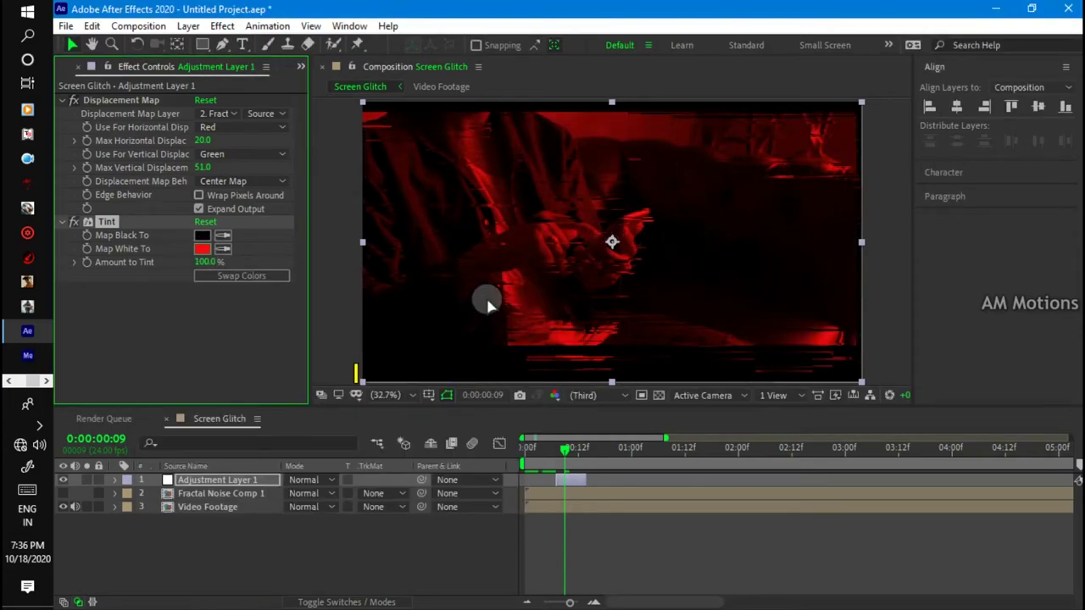
Return to frame 6, before the glitch, and preview the red glitch flash.
click(566, 456)
drag(566, 456, 552, 456)
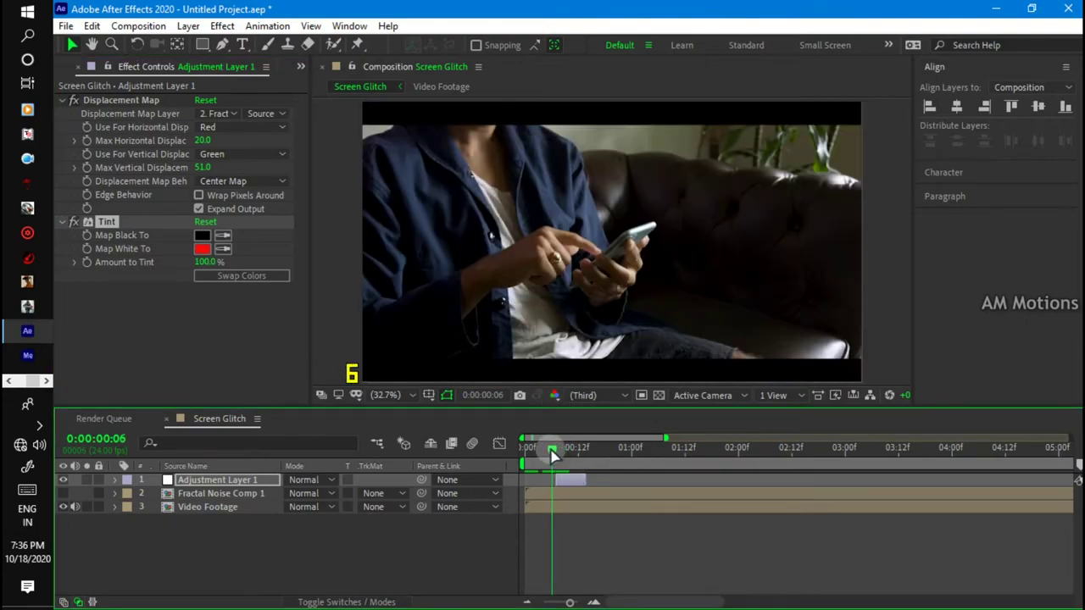
key(space)
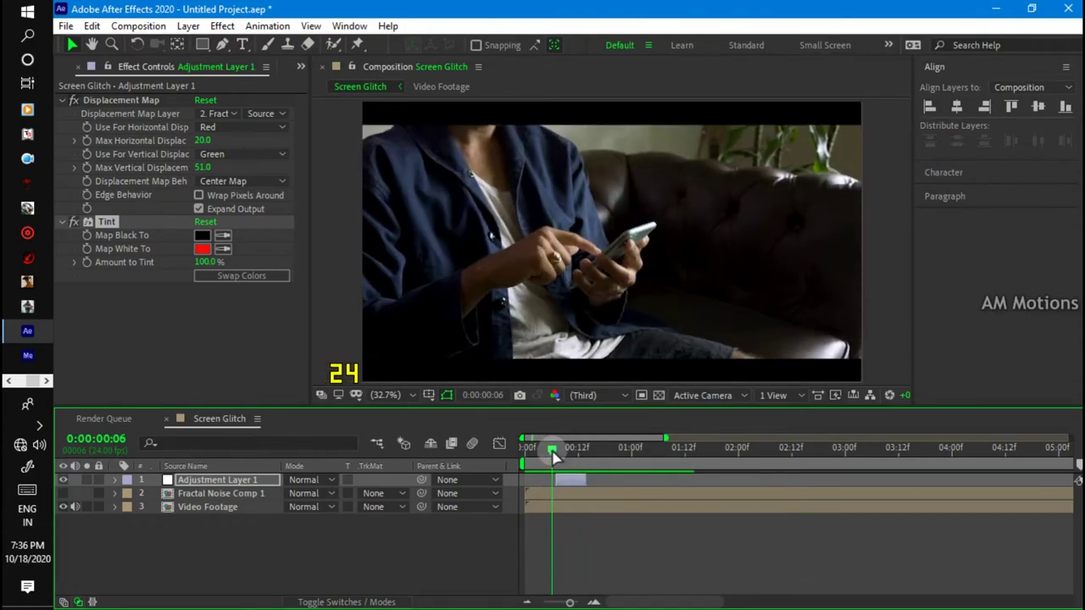
drag(553, 458, 575, 450)
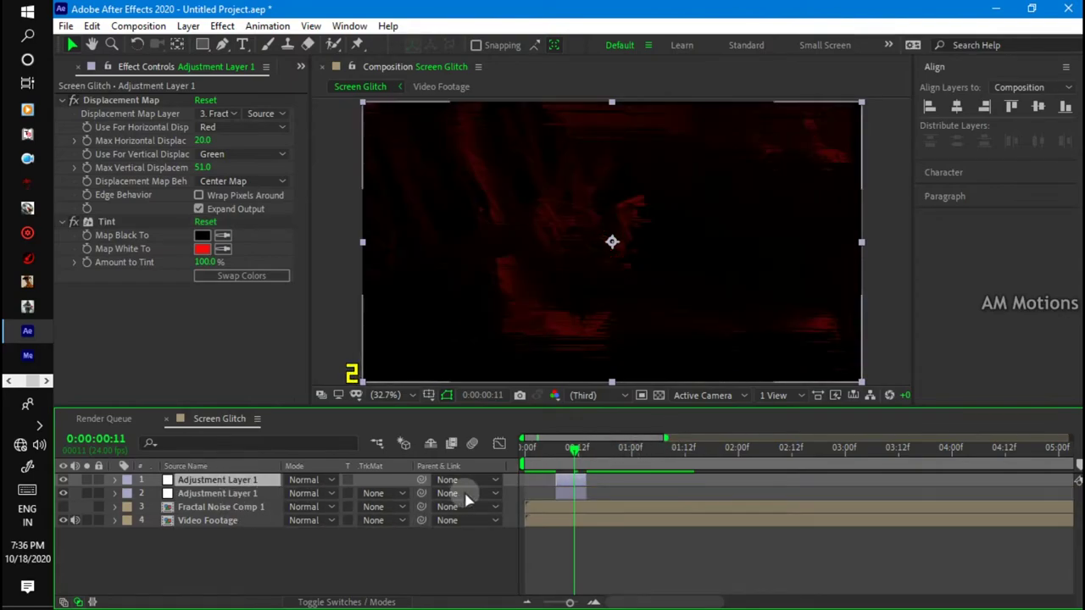
Slide the copied adjustment layer later and go to frame 22 to view the second glitch.
click(600, 480)
drag(576, 485, 617, 488)
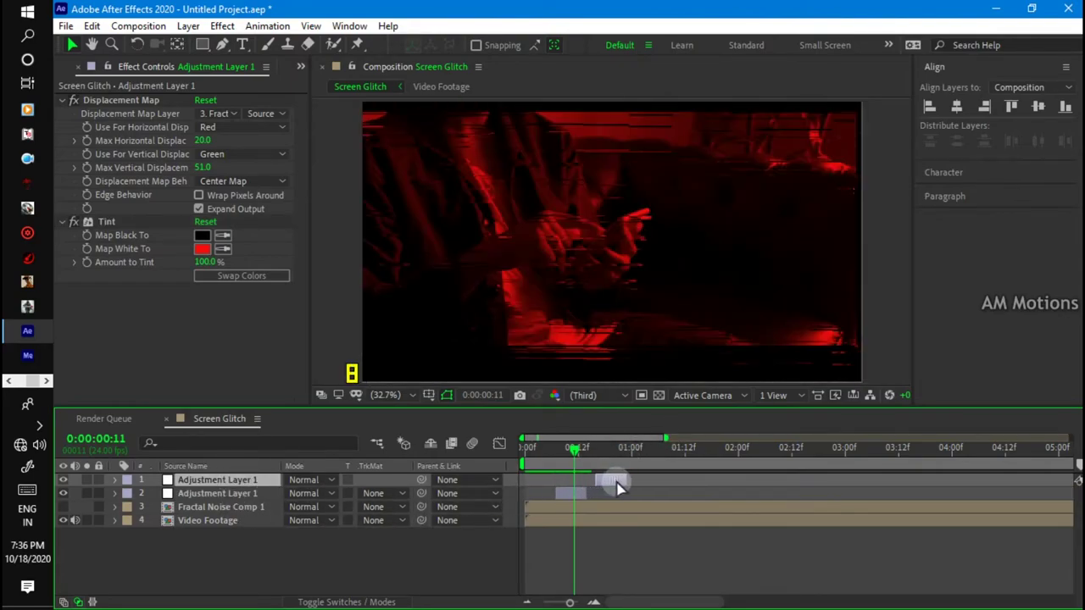
click(579, 451)
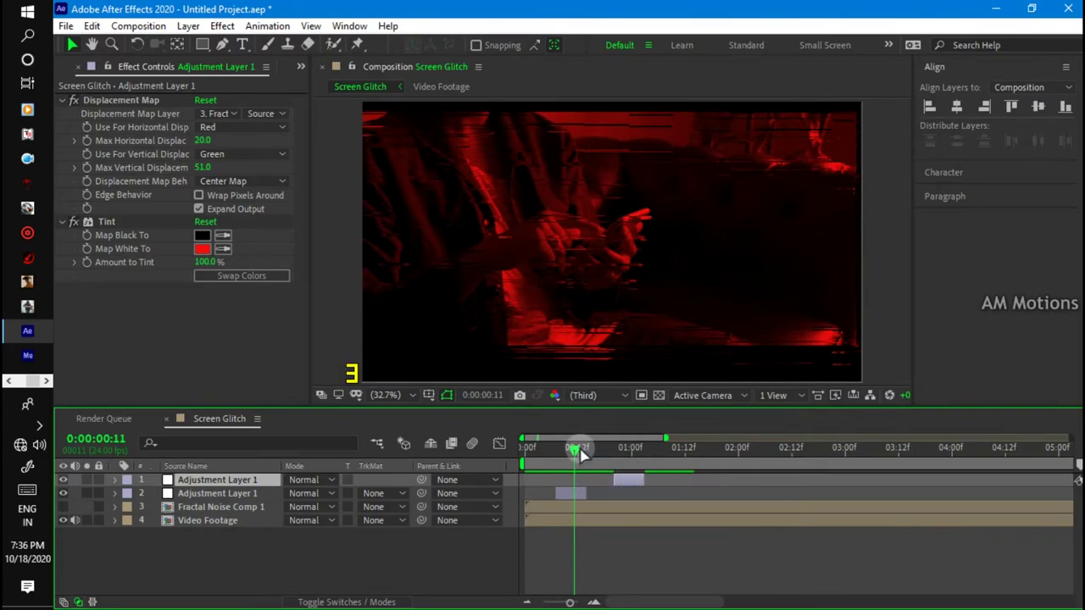
drag(580, 452, 623, 498)
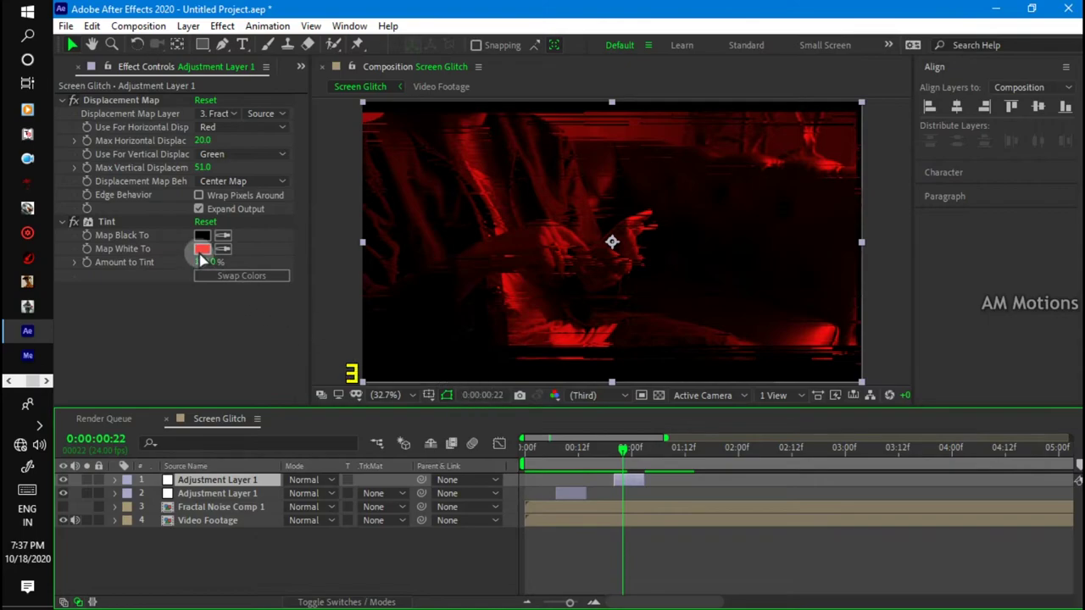
Set this copy's Tint white to green, swap colours, and return to a frame before the glitch.
click(201, 256)
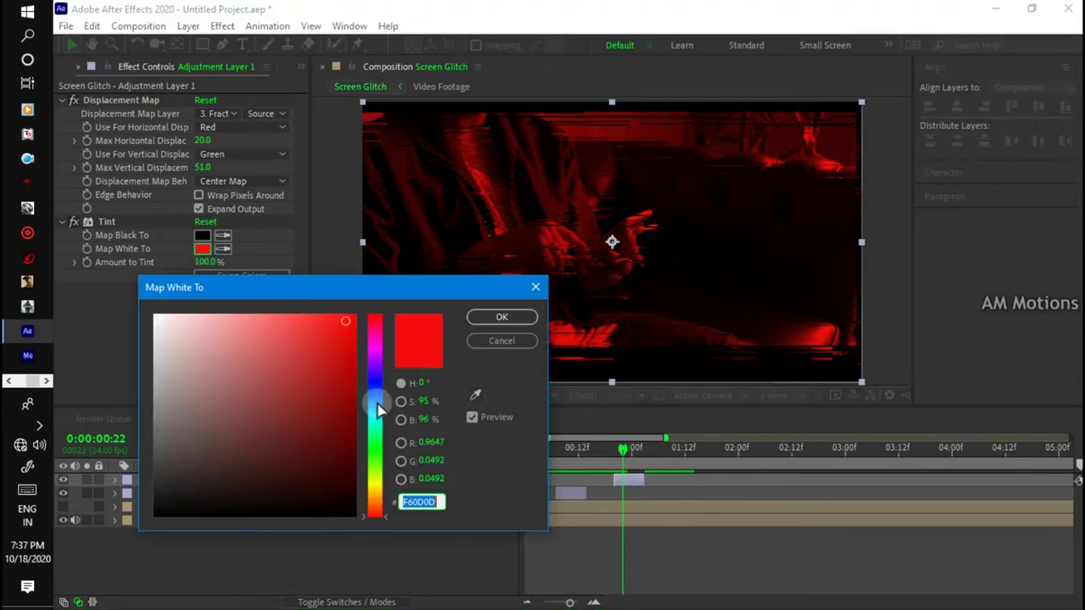
click(371, 449)
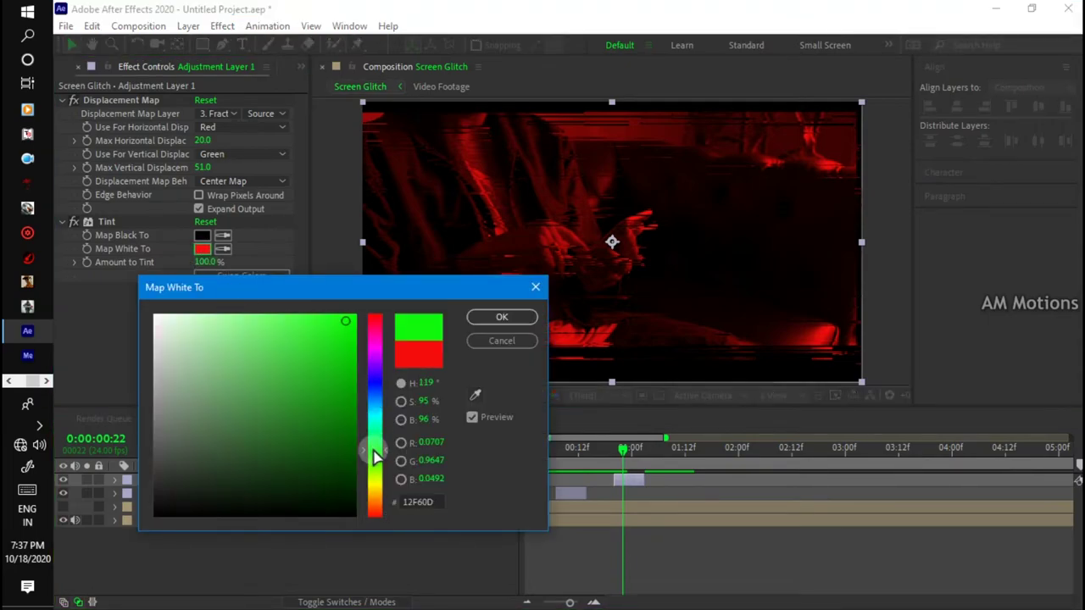
click(476, 318)
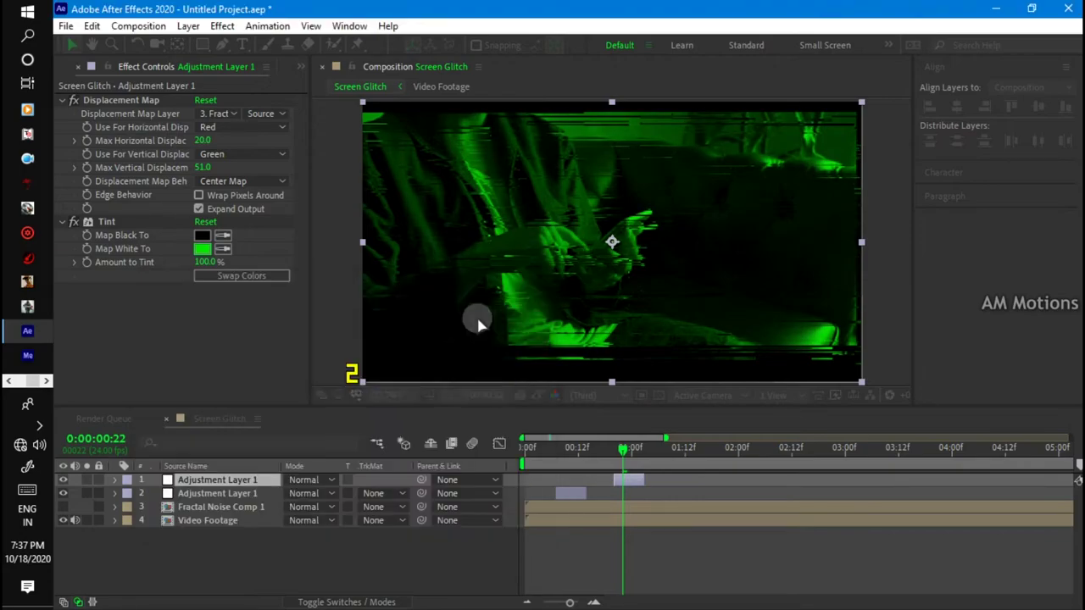
click(237, 275)
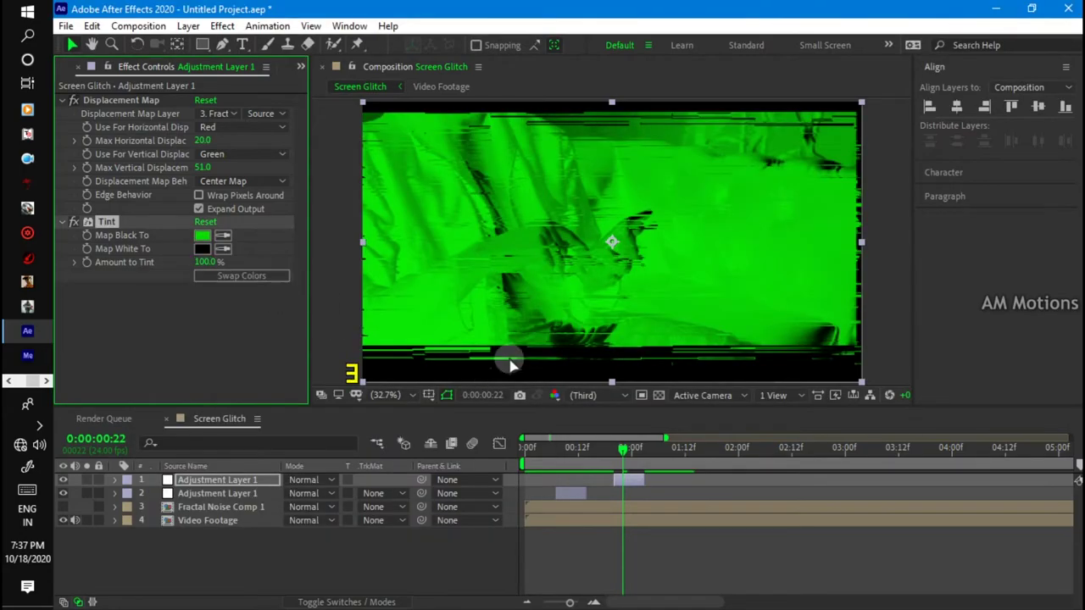
drag(625, 458, 601, 458)
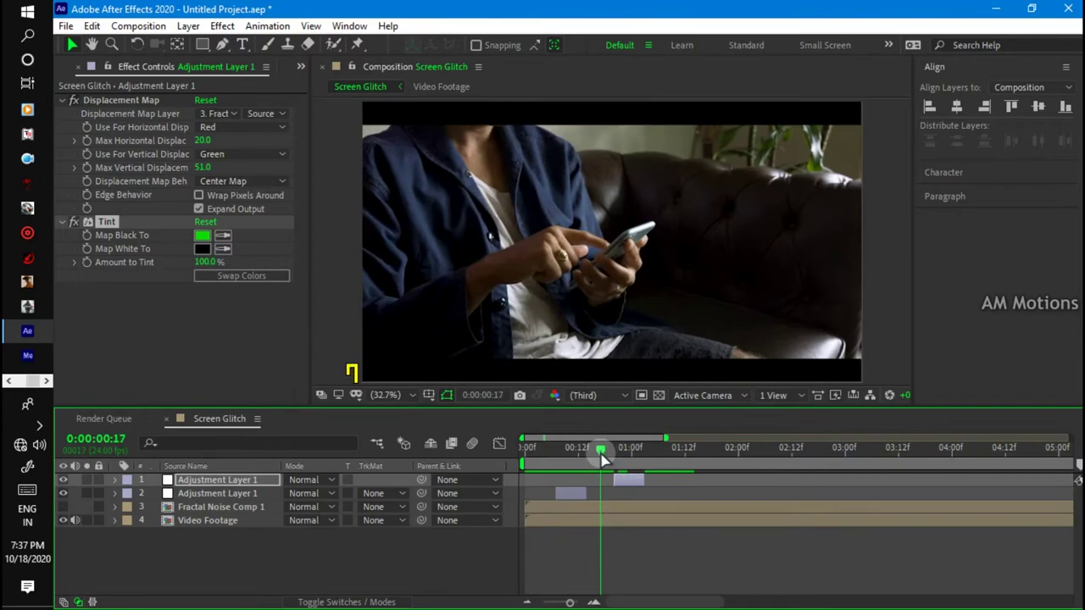
Preview the glitch, then swap the Tint back to green on black.
key(space)
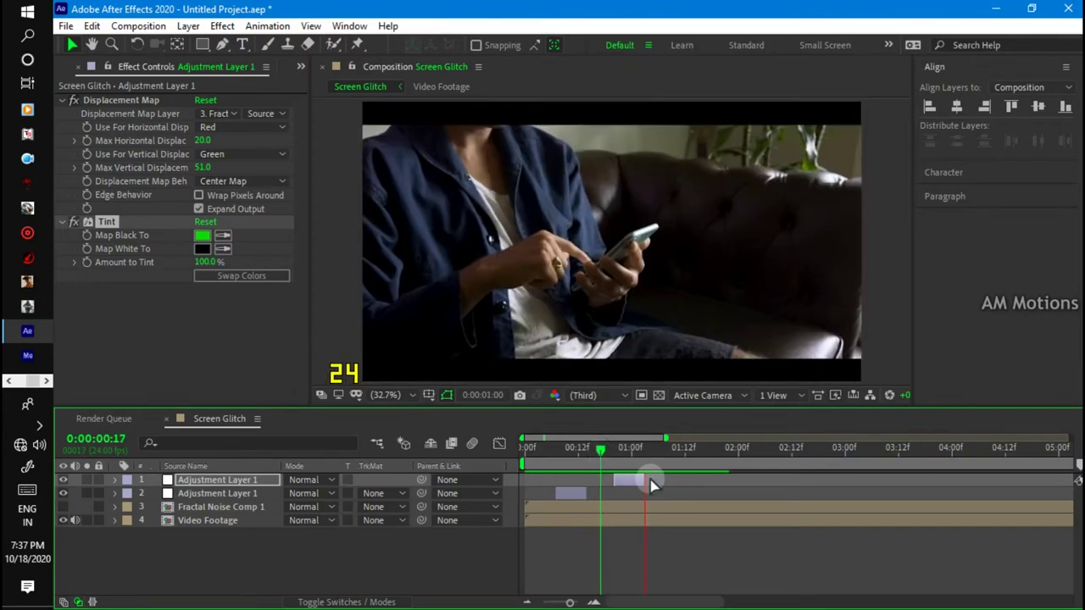
key(space)
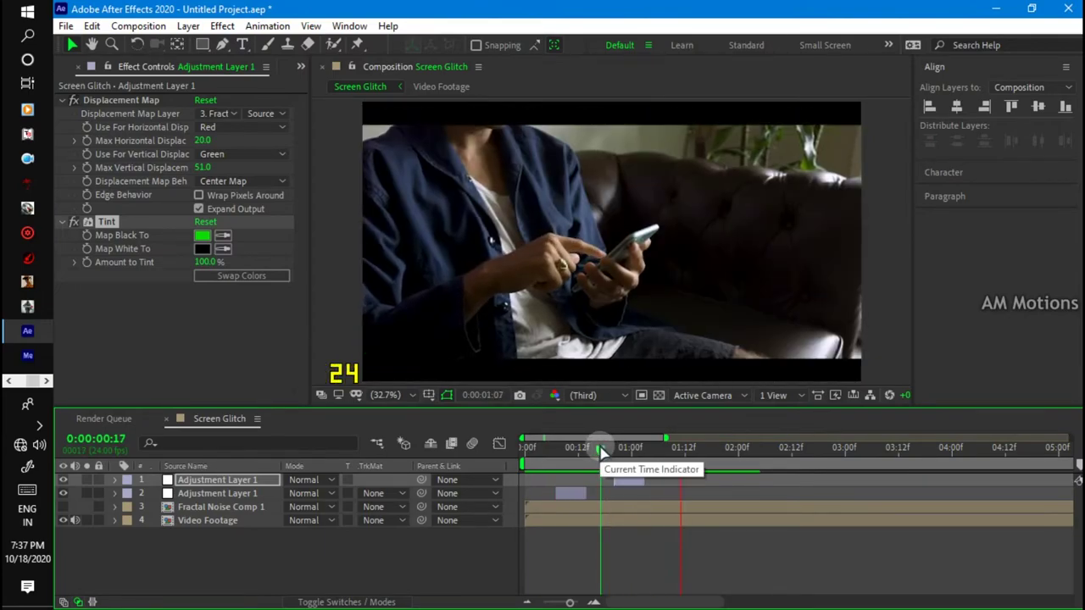
key(space)
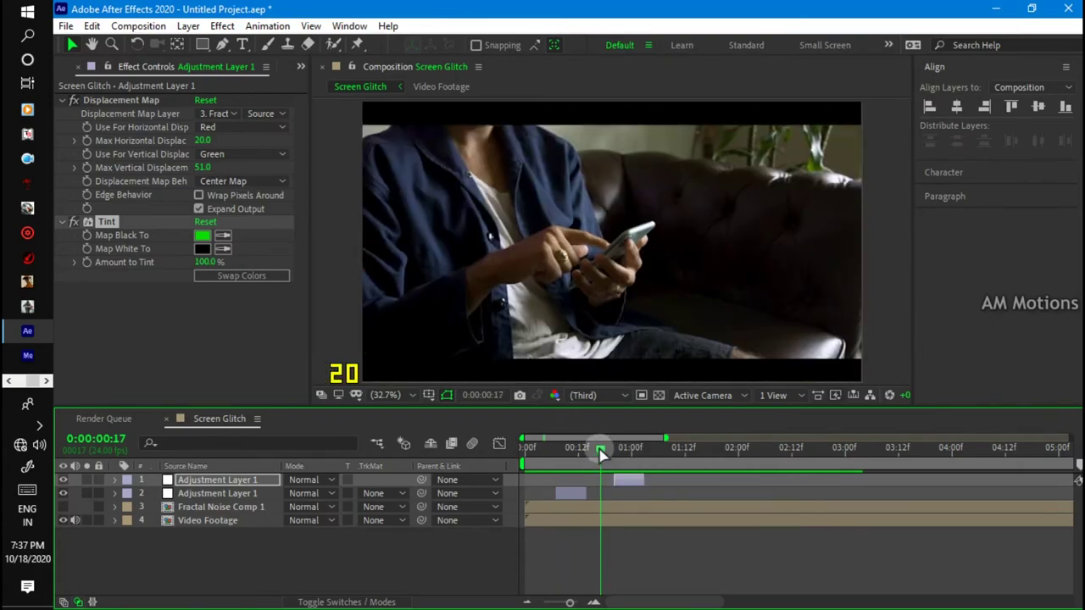
drag(601, 455, 623, 455)
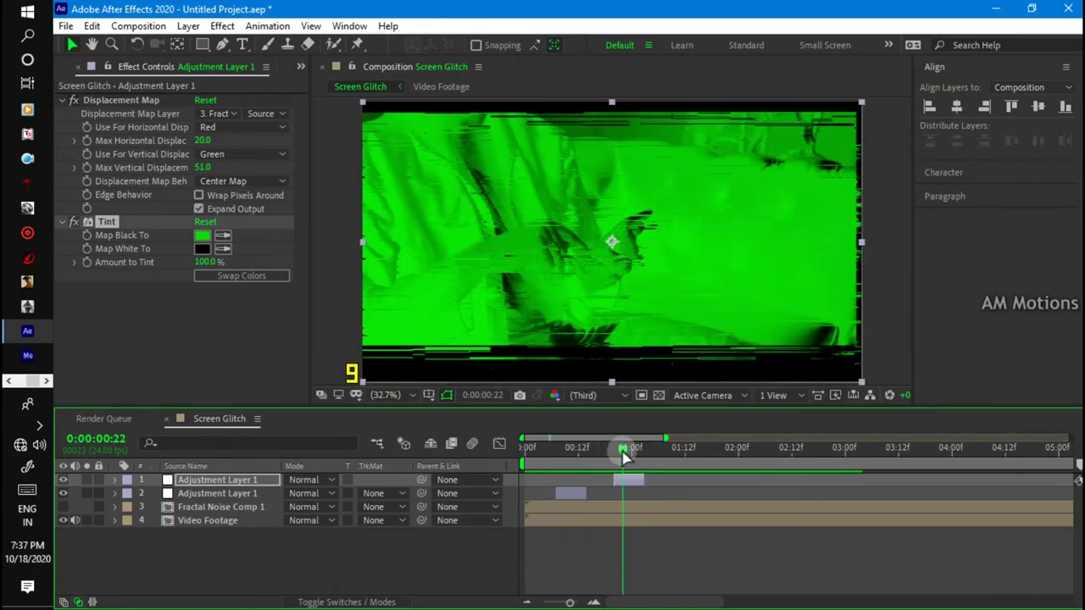
click(269, 277)
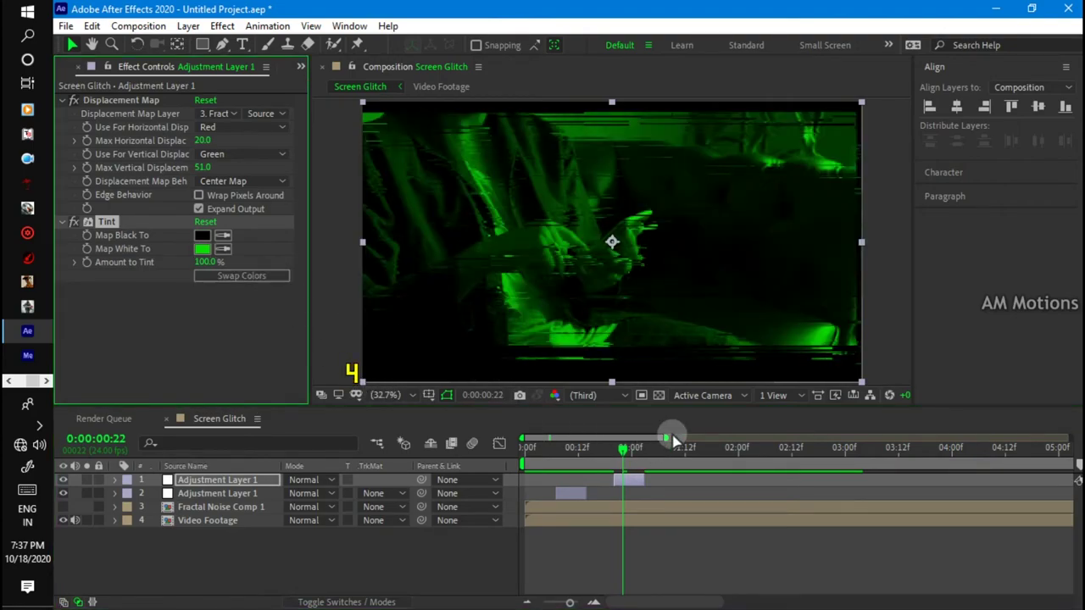
Zoom the timeline out, move to 0:00:01:09, and duplicate the top adjustment layer twice.
drag(665, 438, 773, 437)
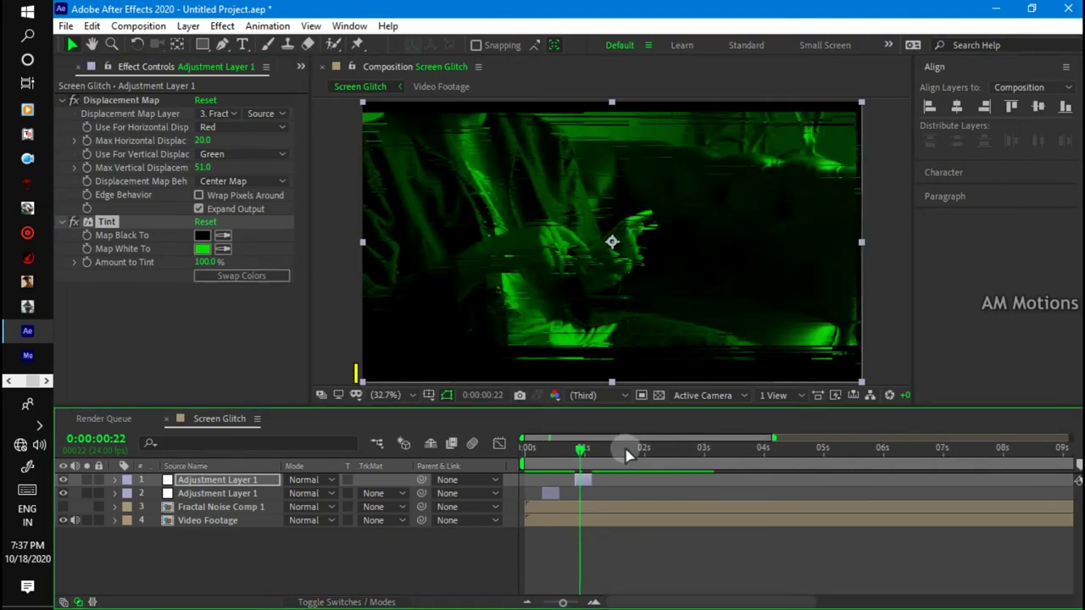
drag(582, 452, 607, 450)
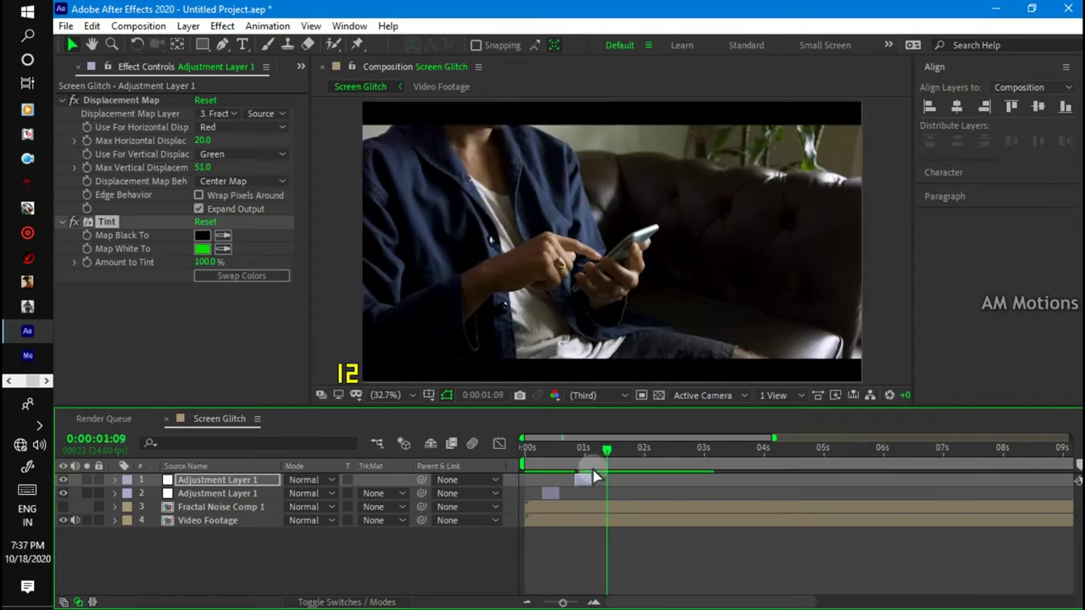
click(586, 481)
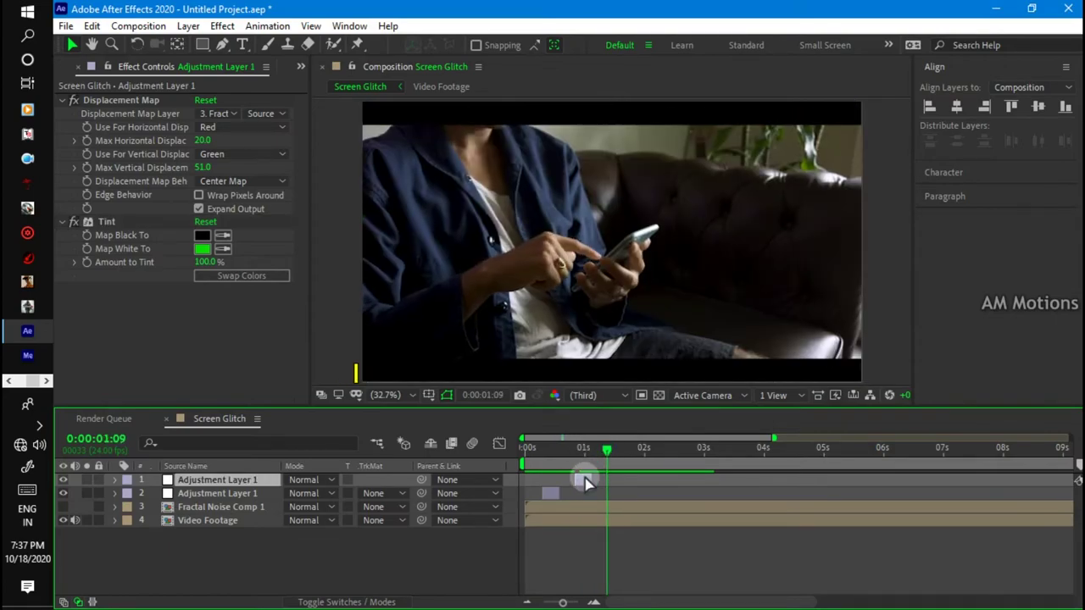
key(ctrl+d)
key(ctrl+d)
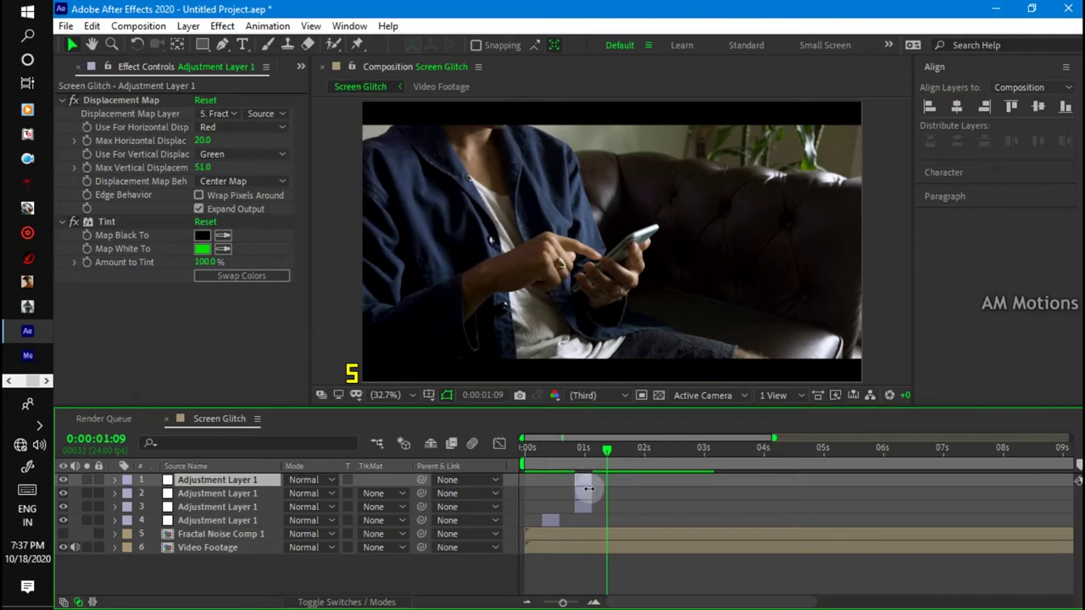
Drag the two new glitch clips later so they play one after another around 1–2 seconds.
mouse_move(589, 501)
mouse_down()
mouse_move(612, 485)
mouse_move(635, 488)
mouse_up()
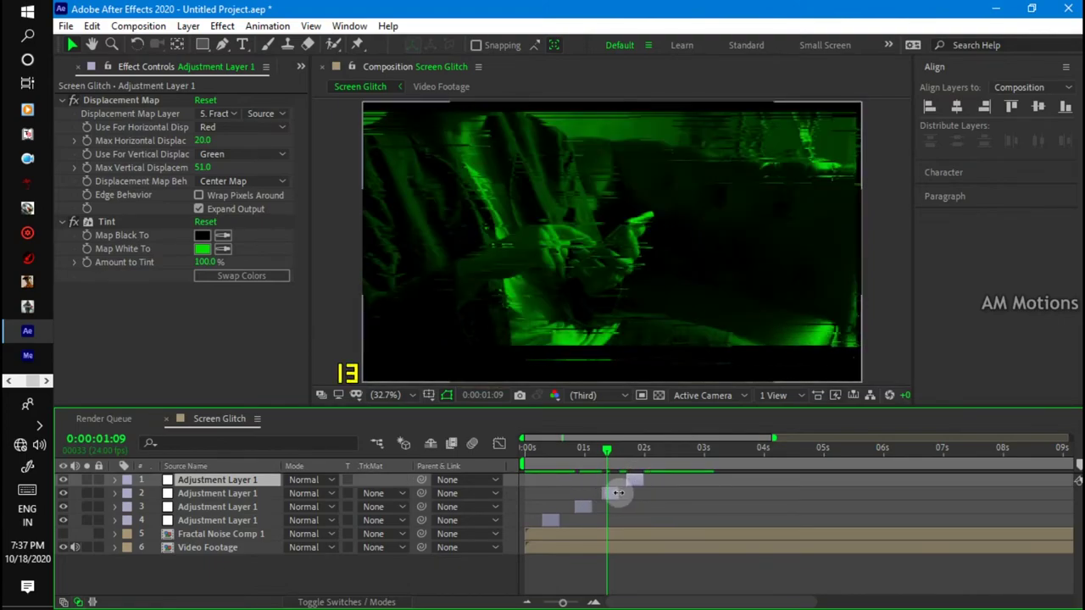
click(609, 493)
drag(629, 480, 623, 482)
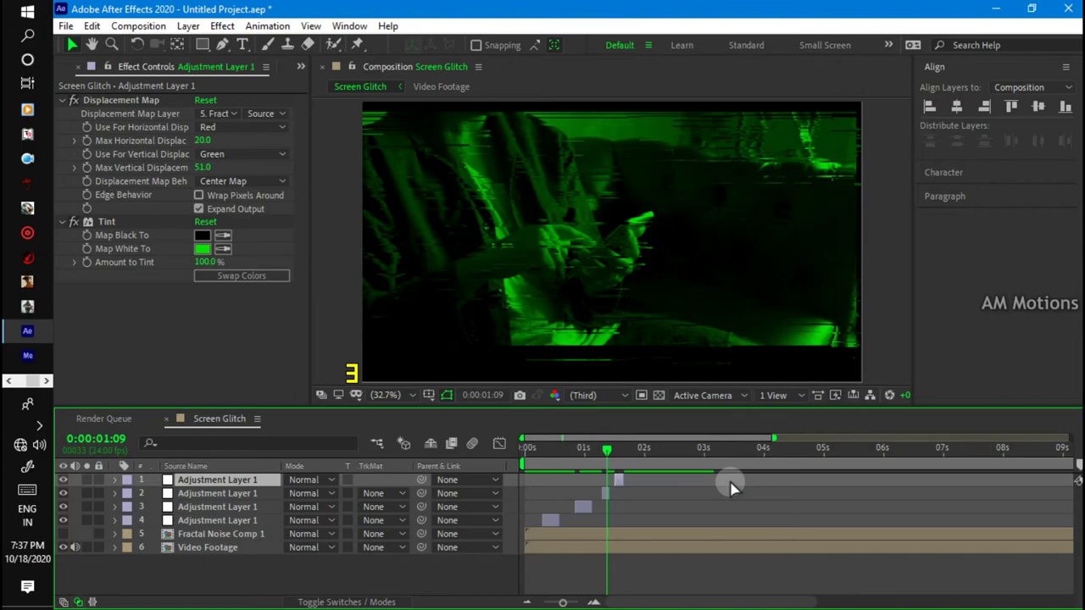
click(605, 494)
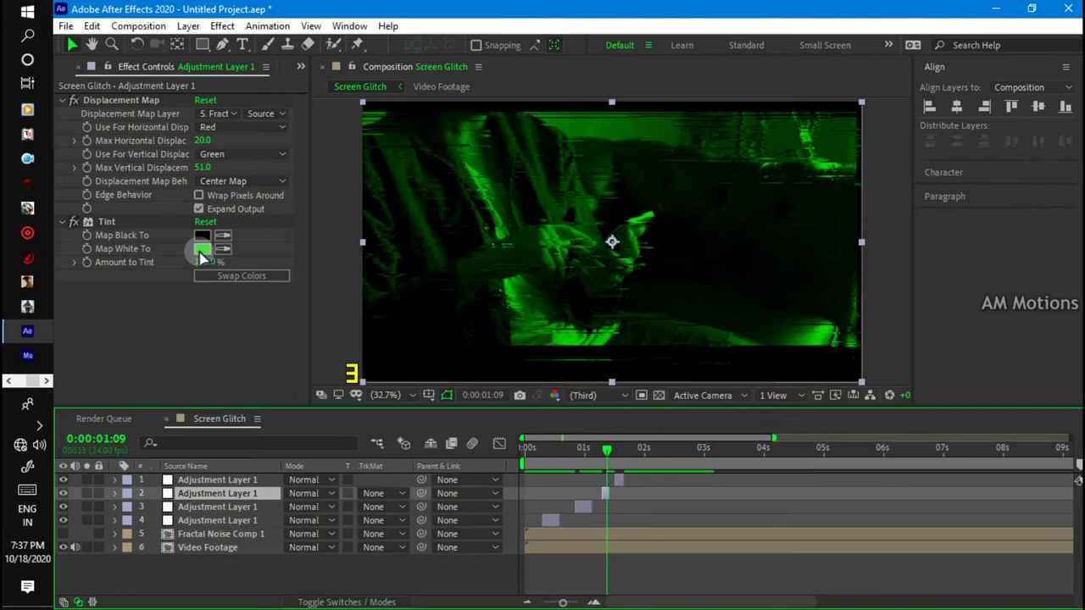
Change the second adjustment layer's Tint white colour from green to blue.
click(202, 248)
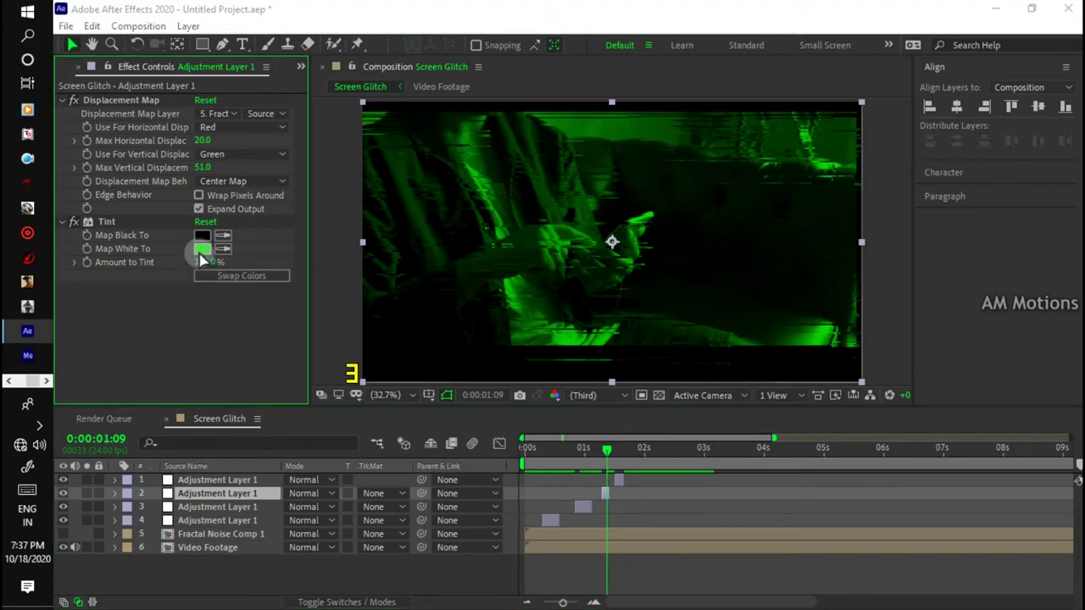
click(376, 384)
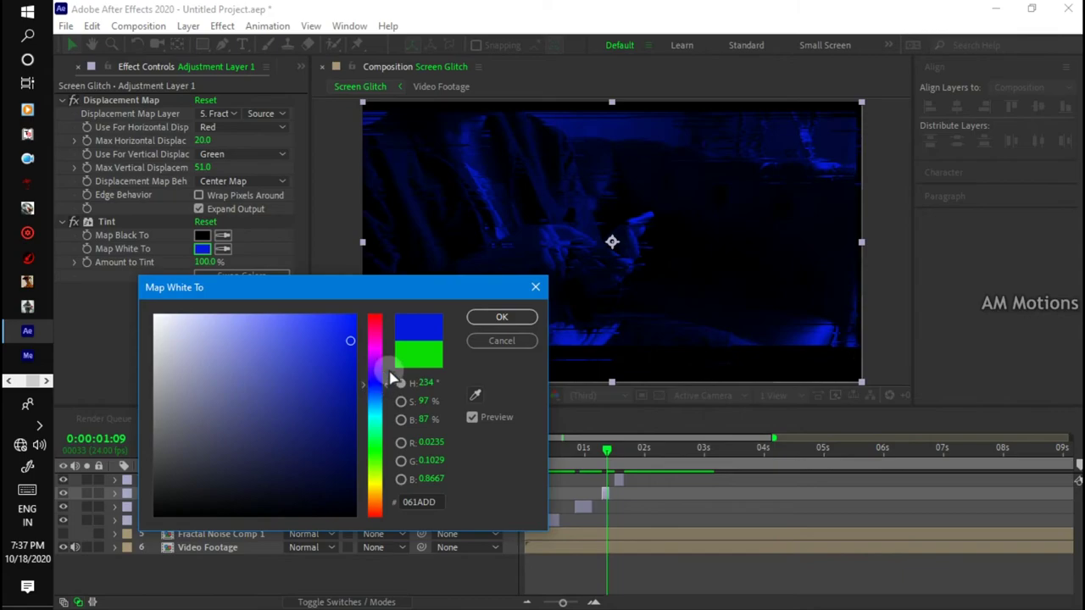
click(343, 332)
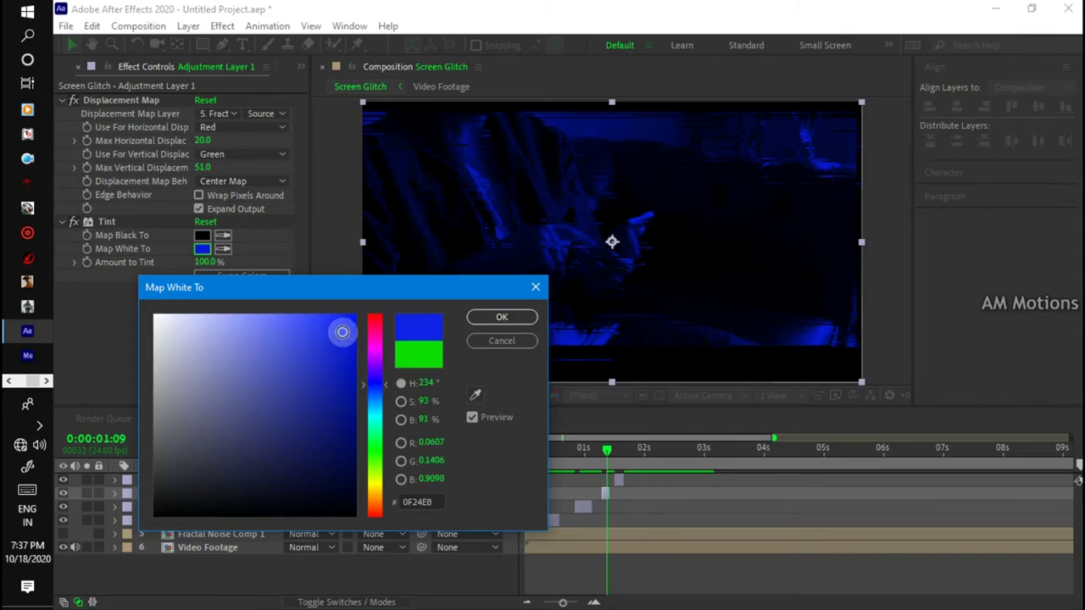
click(502, 317)
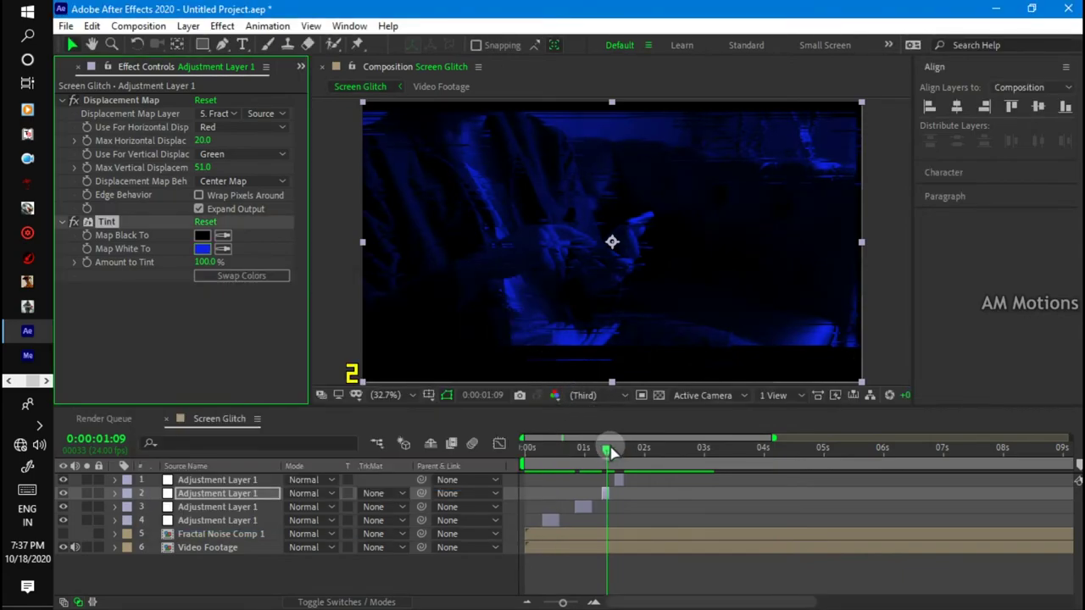
drag(612, 454, 611, 456)
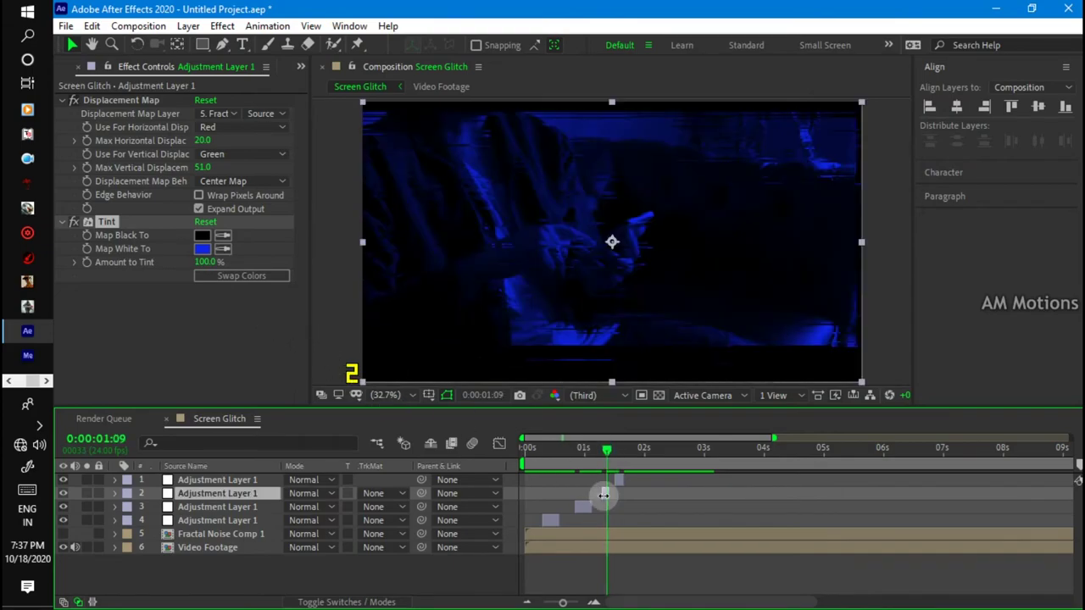
click(602, 495)
At 0:00:01:14, set the top layer's Tint to blue and swap colours for a solid blue flash.
drag(612, 455, 618, 451)
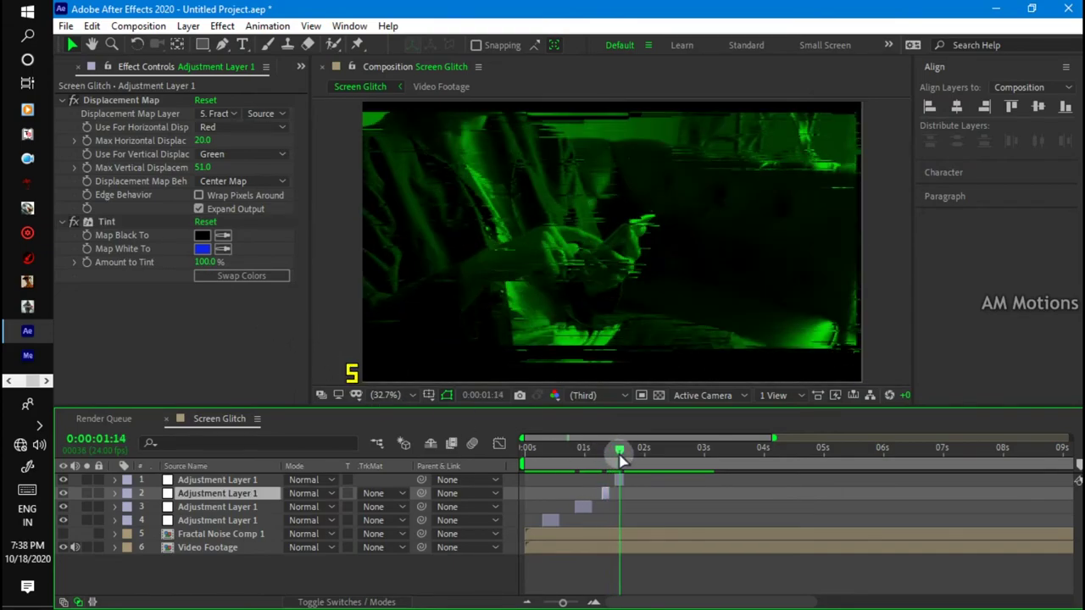
click(618, 480)
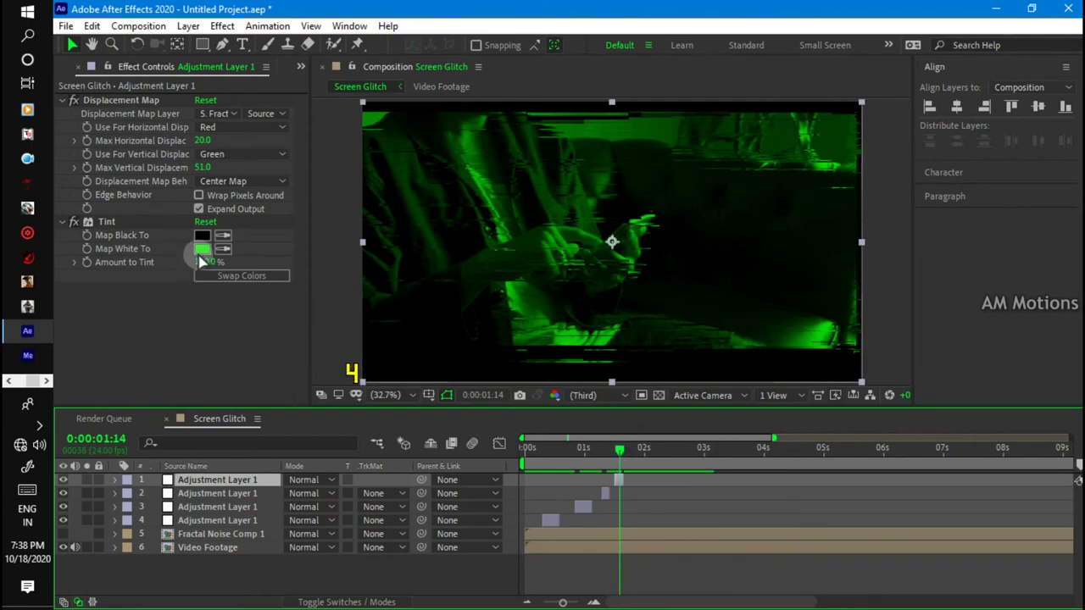
click(202, 248)
click(378, 385)
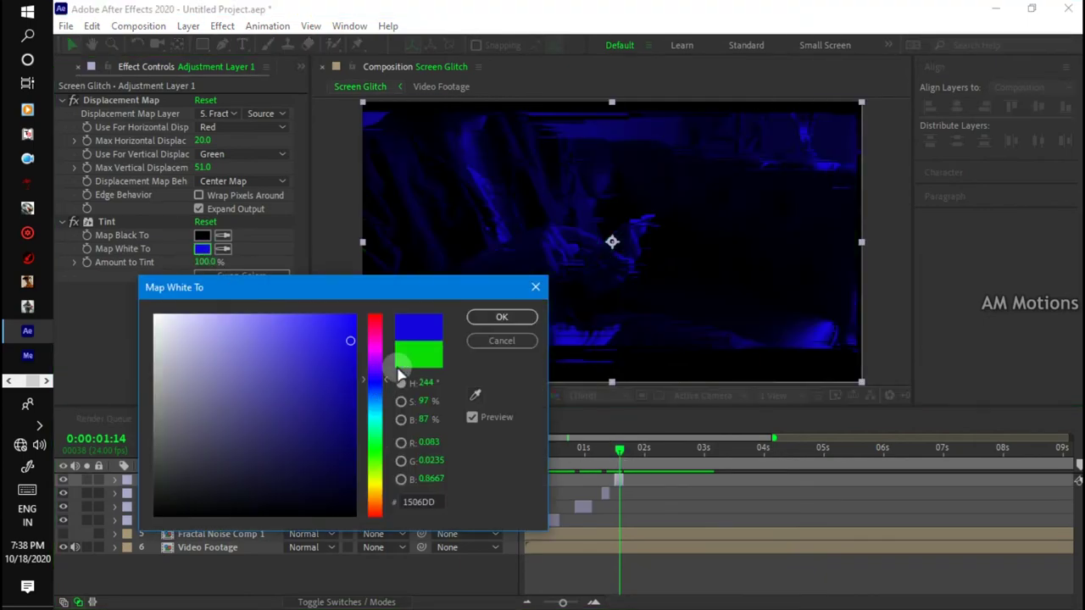
click(479, 317)
click(238, 277)
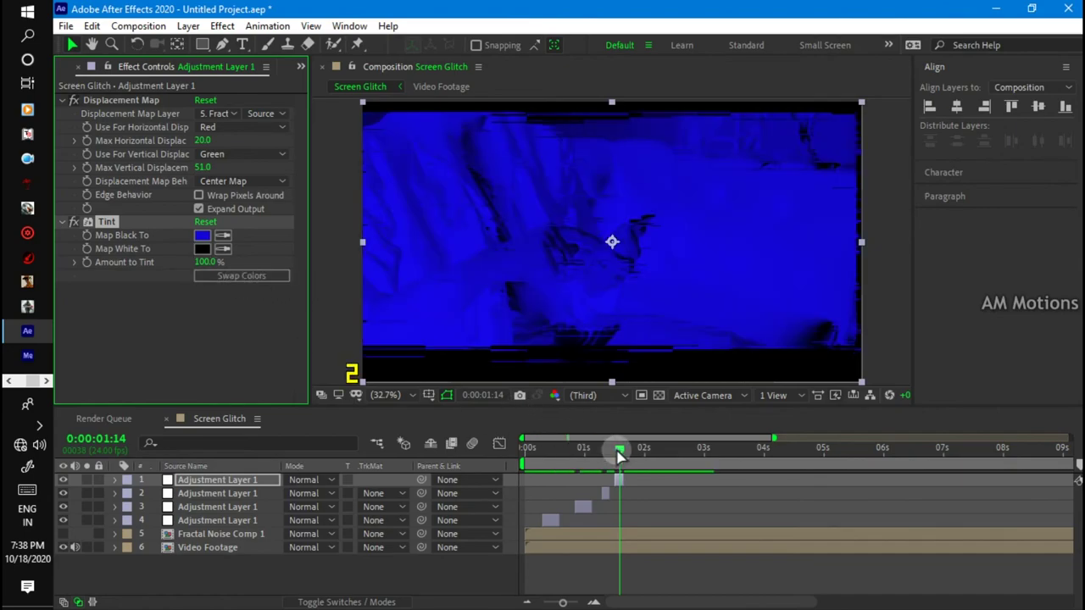
drag(619, 456, 632, 453)
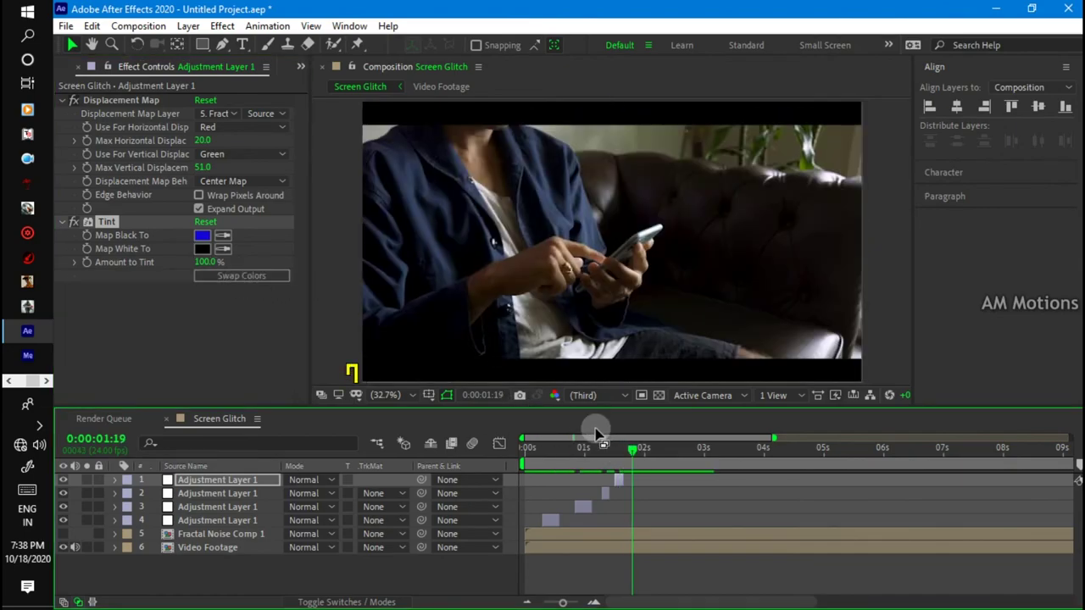
Duplicate the top glitch adjustment layer and move the copy to 0:00:01:19.
click(622, 481)
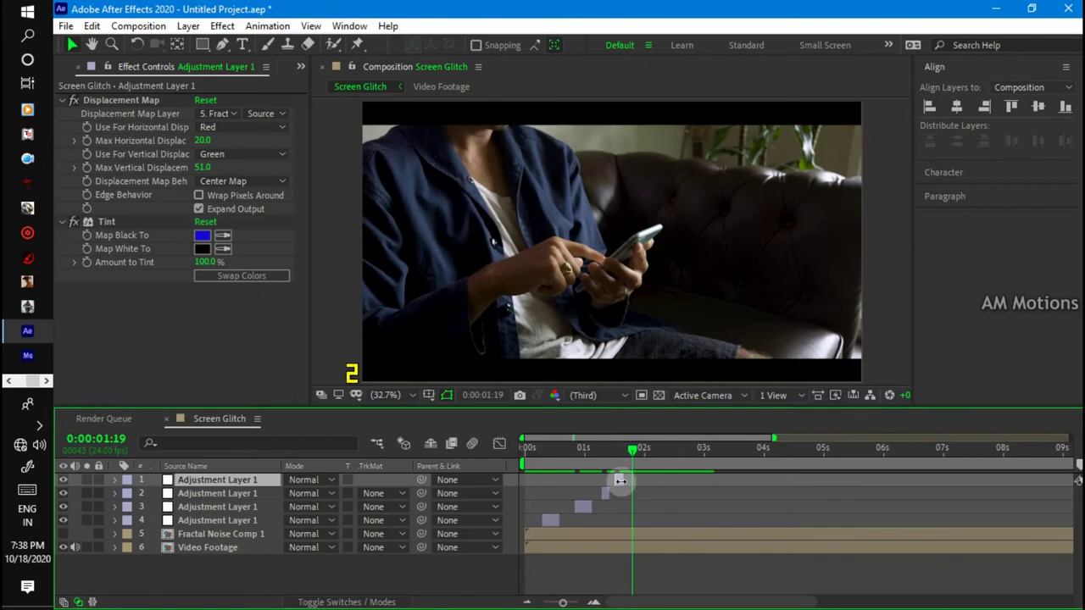
key(ctrl+d)
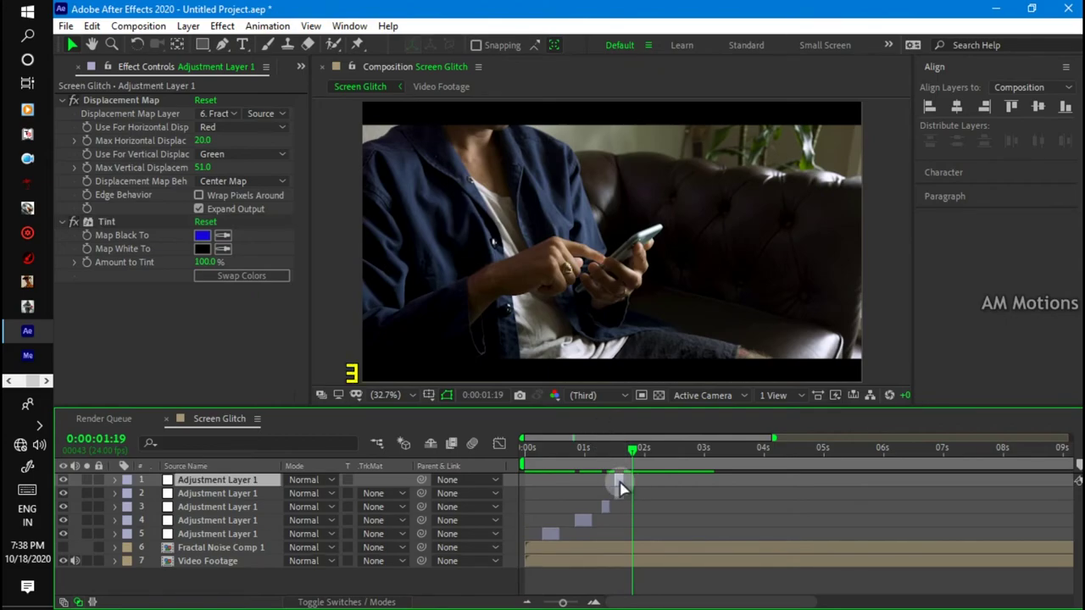
drag(623, 487, 637, 489)
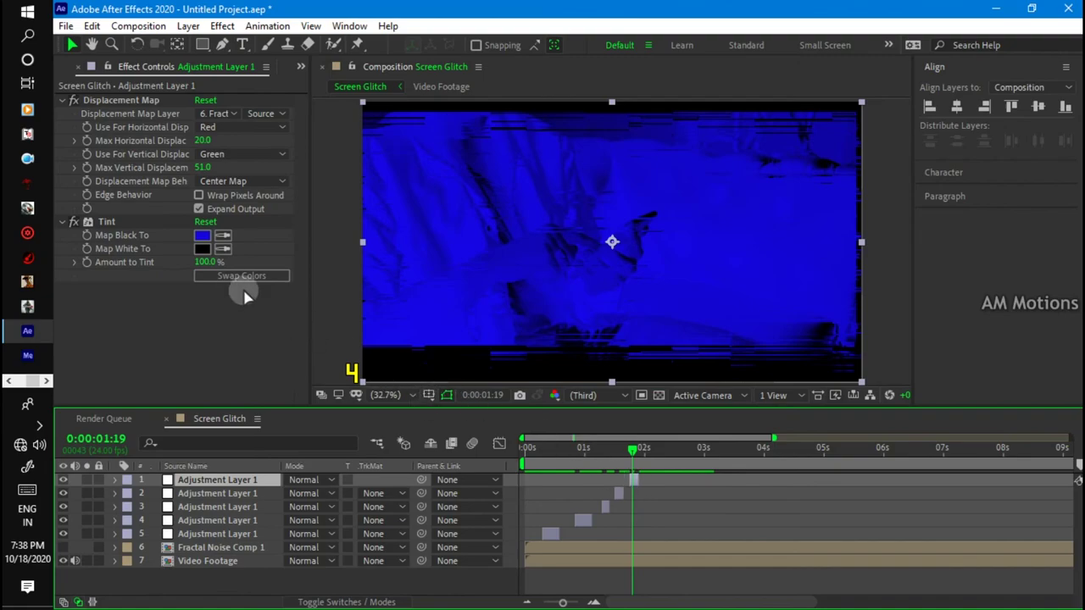
Change the new layer's Tint Map Black To colour from blue to red.
click(202, 237)
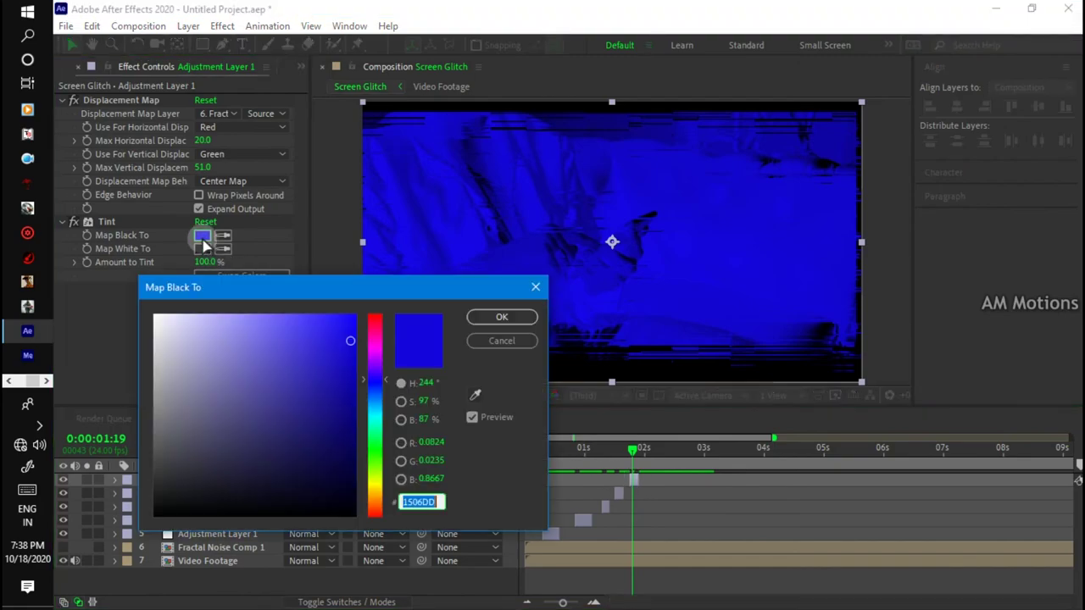
drag(379, 336, 377, 320)
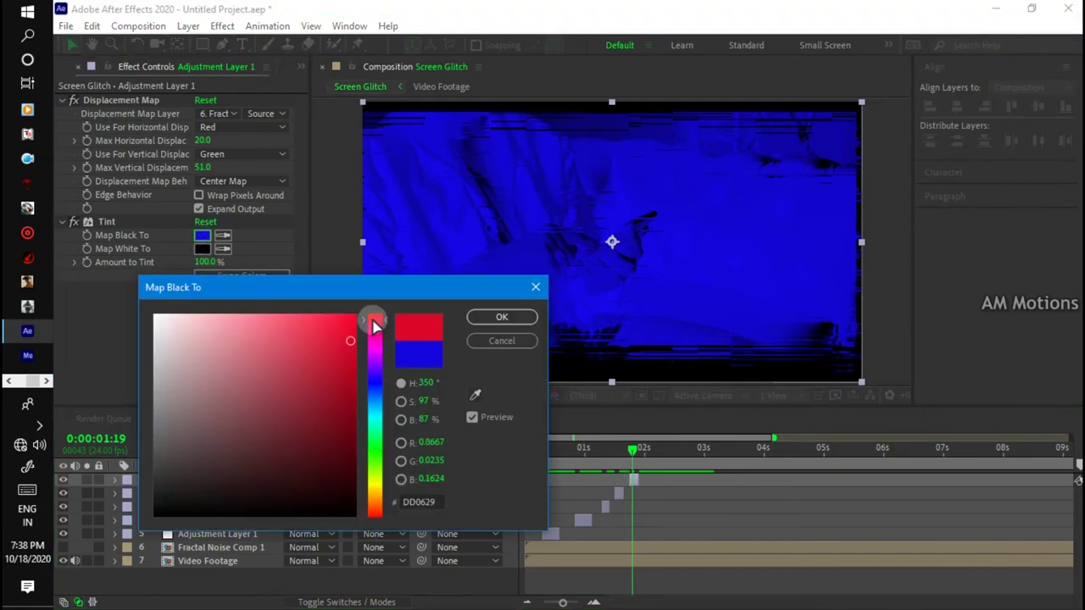
click(499, 320)
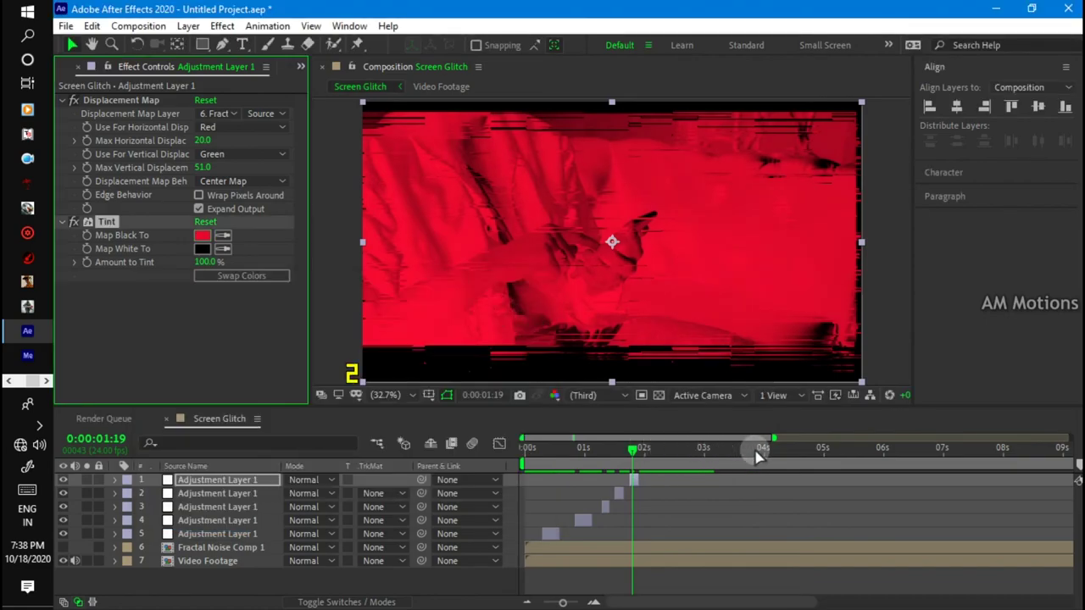